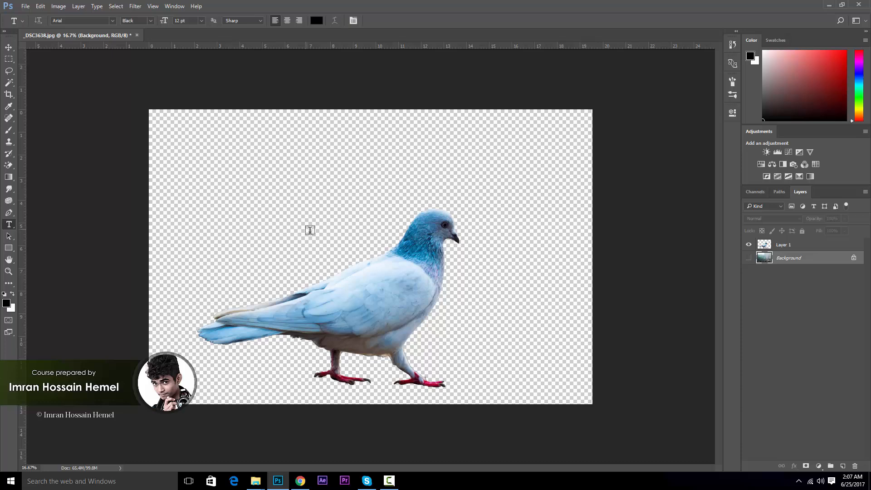
# - Show the Background layer and keep black as the text color for the Horizontal Type tool
pyautogui.click(748, 258)
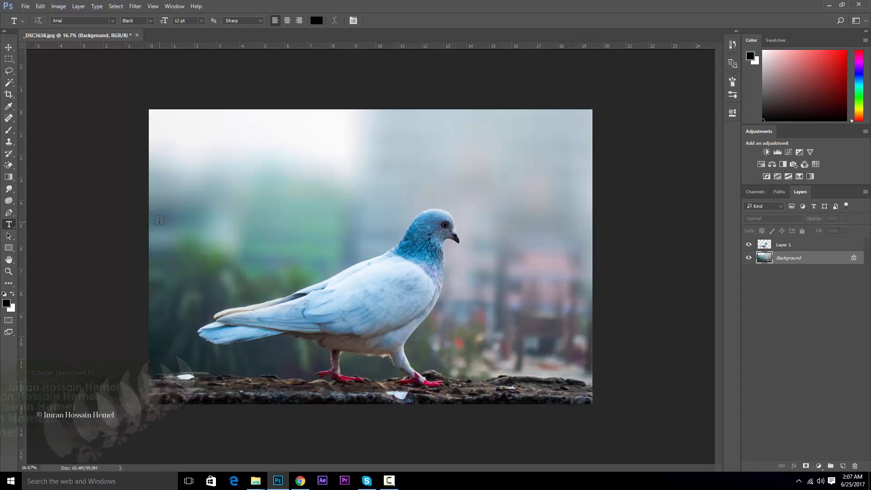
pyautogui.rightClick(8, 226)
pyautogui.click(360, 16)
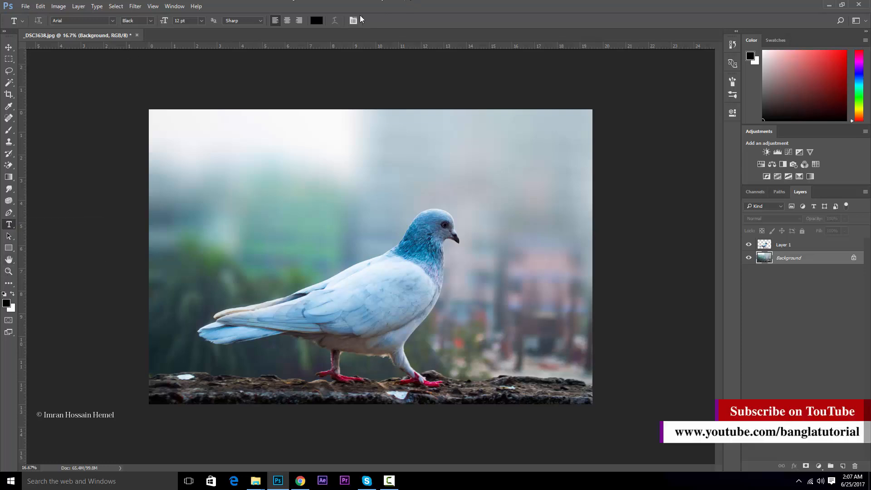
pyautogui.click(316, 20)
pyautogui.click(747, 173)
pyautogui.click(316, 23)
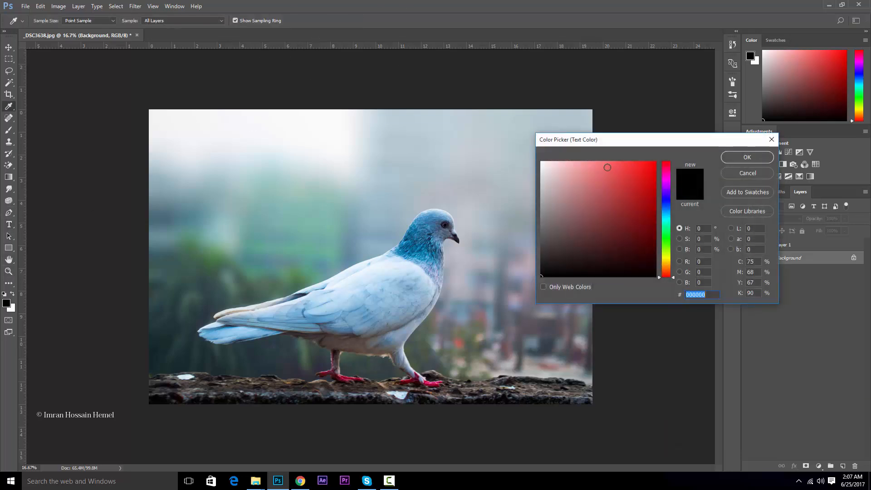
pyautogui.click(738, 157)
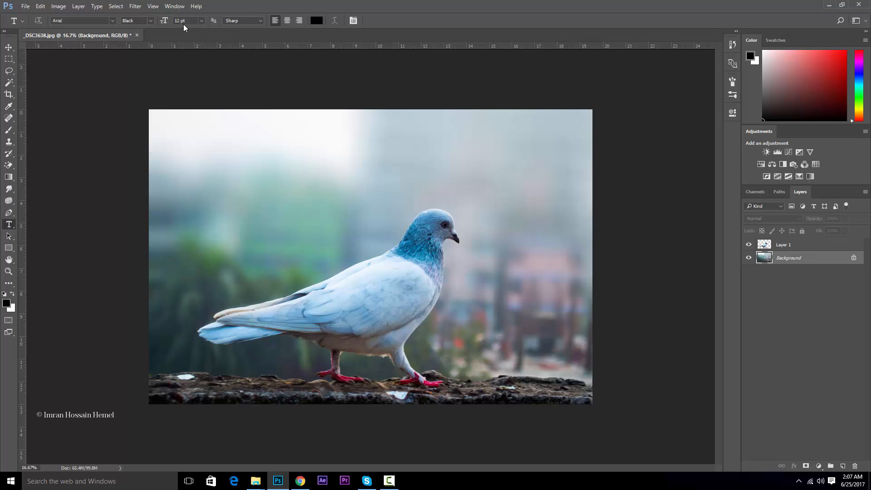
# - Set the font for new text to Eras Bold ITC
pyautogui.click(150, 21)
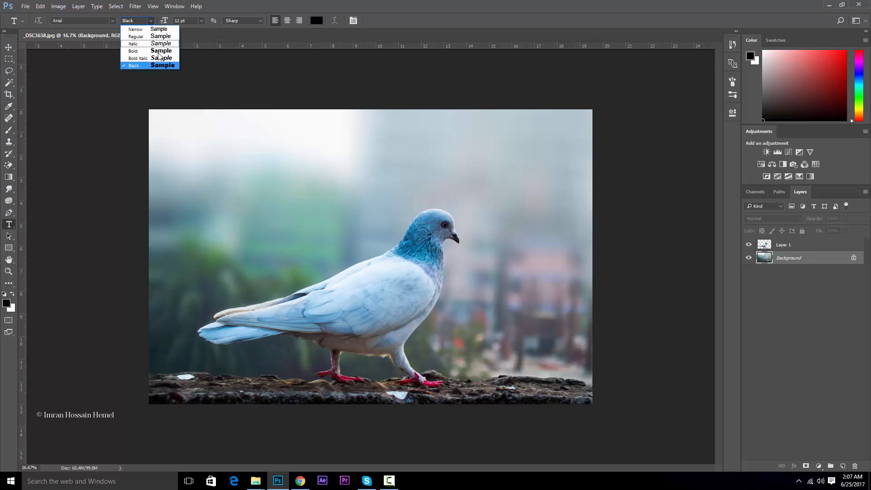
pyautogui.click(87, 18)
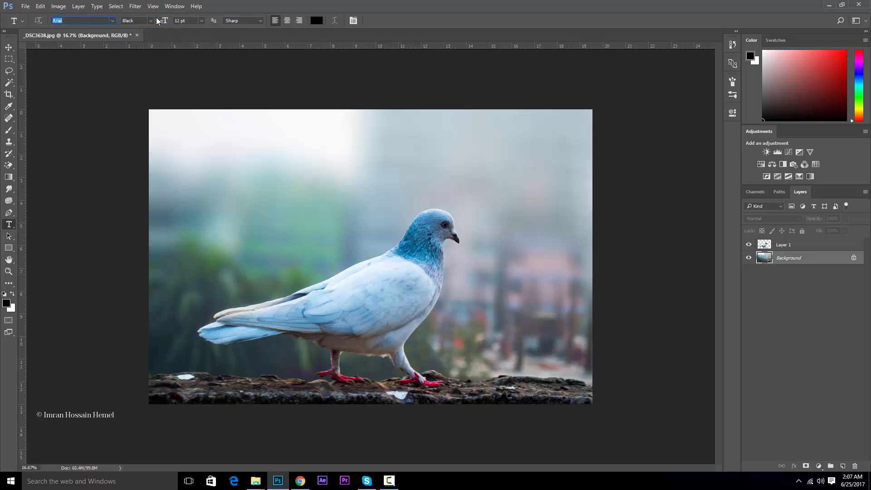
pyautogui.click(115, 21)
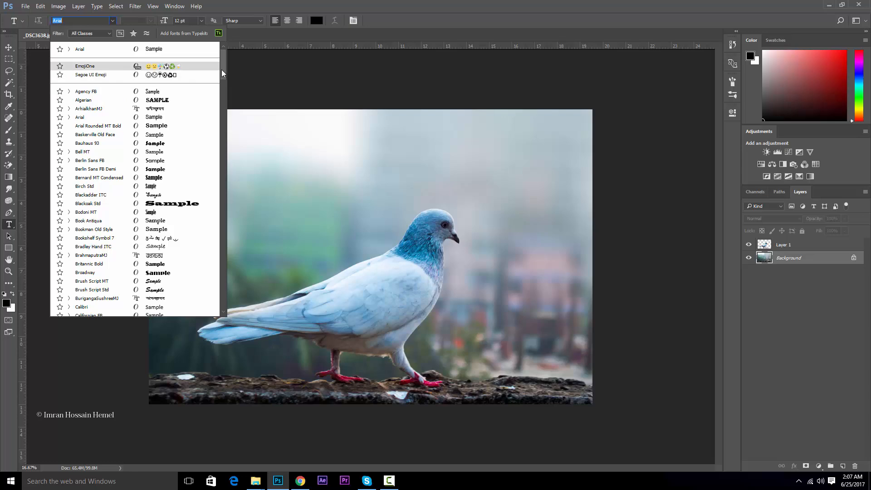
pyautogui.moveTo(228, 87); pyautogui.dragTo(226, 119)
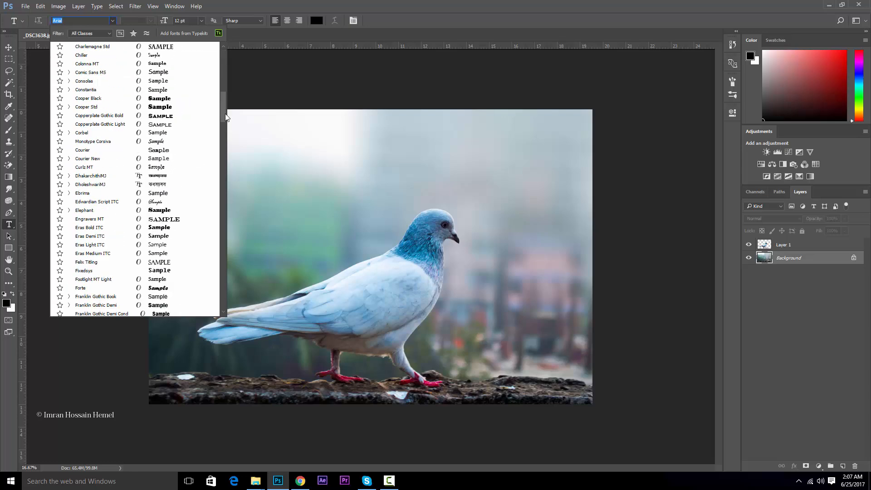
pyautogui.click(179, 227)
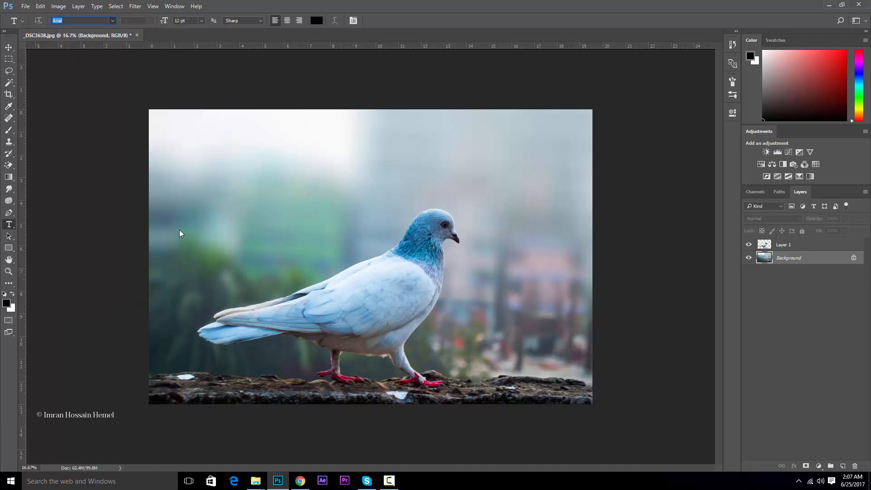
# - Add the horizontal text PHOTOSHOP CC 2017 on the photo above the pigeon's tail
pyautogui.click(231, 204)
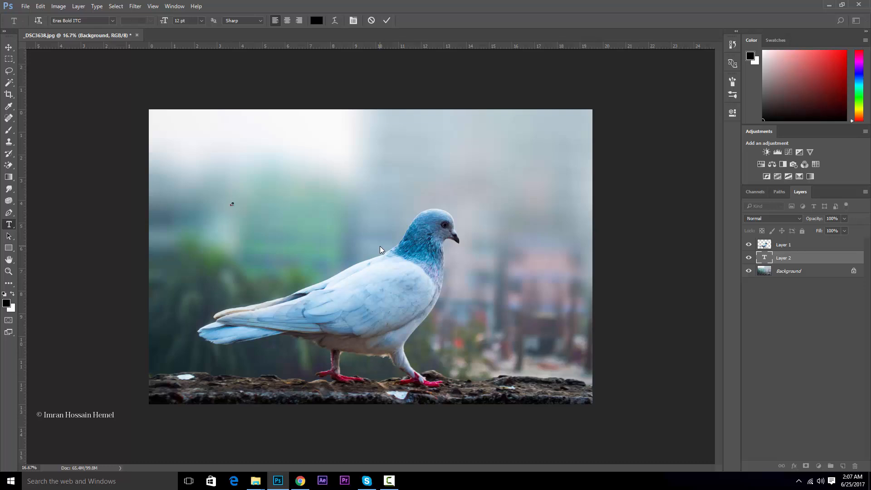
pyautogui.write('PHOTOSHOP CC 2017')
pyautogui.click(8, 47)
# - Scale the PHOTOSHOP CC 2017 text proportionally to about 119 pt and place it across the photo above the pigeon's head
pyautogui.hotkey('ctrl', 't')
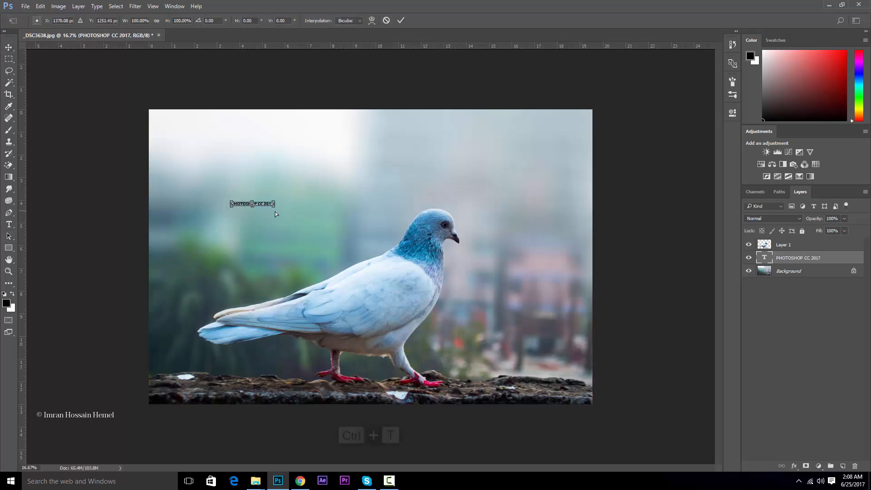
pyautogui.moveTo(274, 210); pyautogui.dragTo(411, 272)
pyautogui.moveTo(346, 204); pyautogui.dragTo(448, 174)
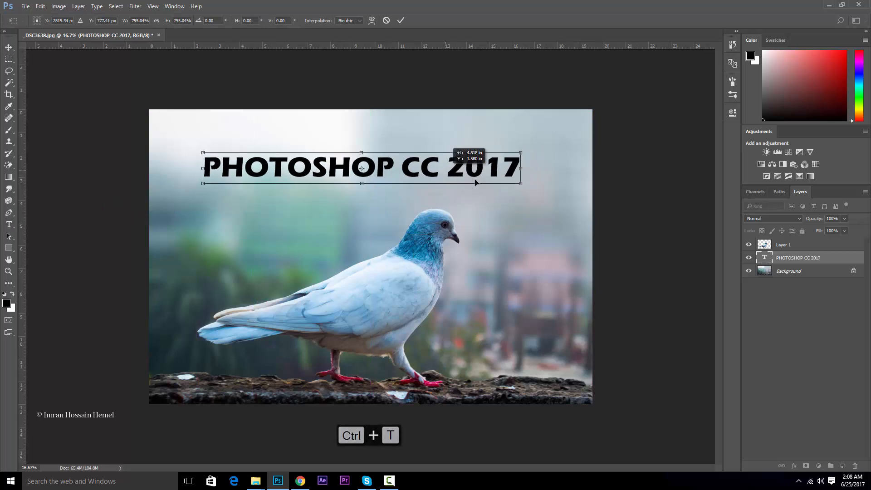
pyautogui.moveTo(521, 185); pyautogui.dragTo(564, 199)
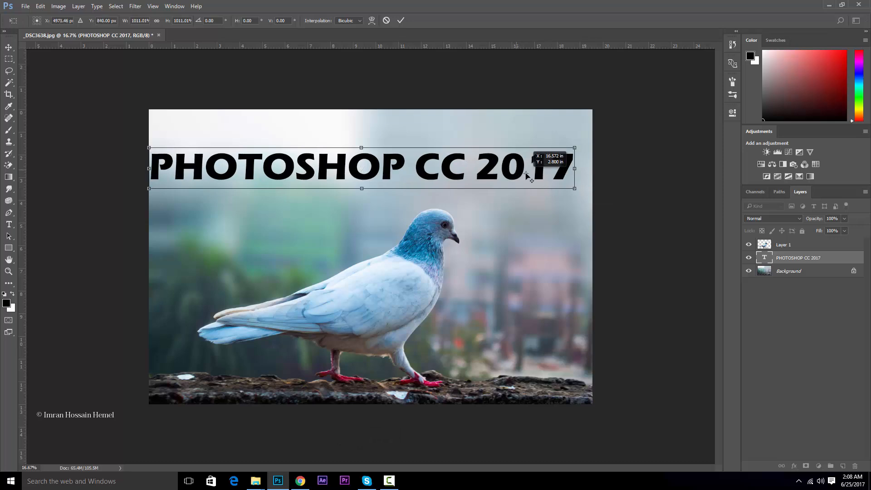
pyautogui.hotkey('ctrl', 'z')
pyautogui.moveTo(459, 173); pyautogui.dragTo(476, 187)
pyautogui.moveTo(592, 204); pyautogui.dragTo(587, 200)
pyautogui.press('Return')
pyautogui.moveTo(447, 184); pyautogui.dragTo(434, 233)
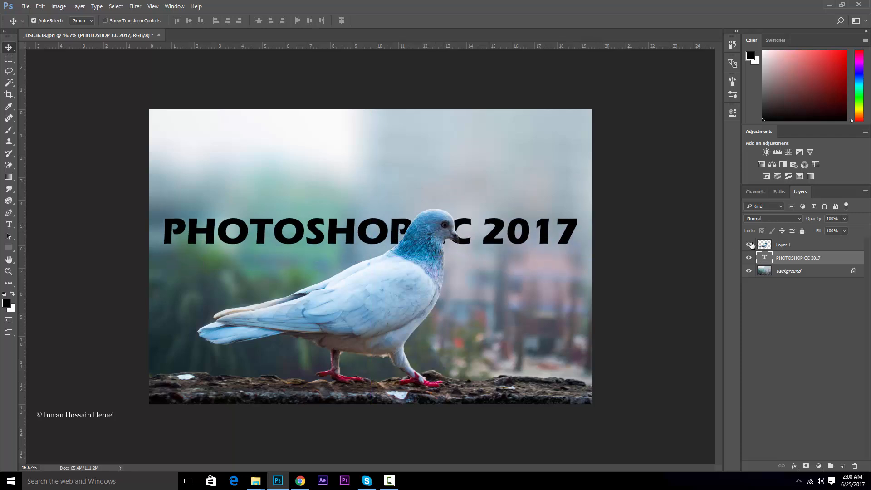
pyautogui.moveTo(331, 229); pyautogui.dragTo(331, 164)
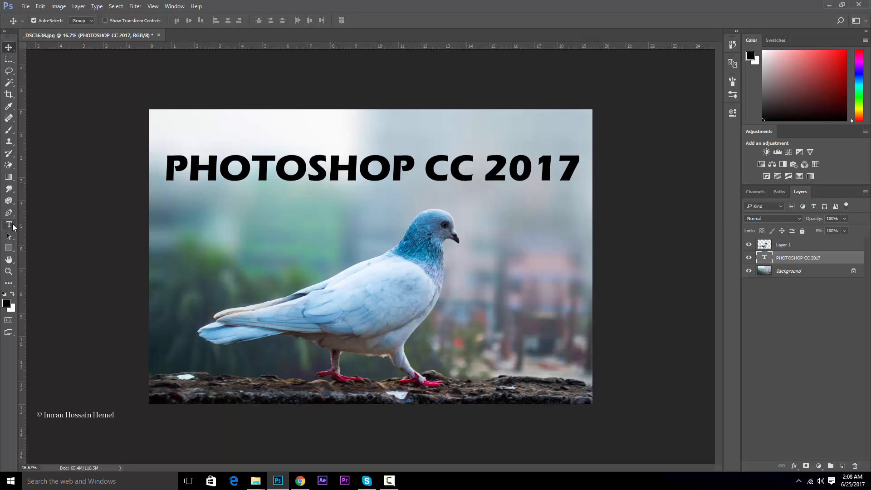
# - Add the horizontal text sfsdf below the title, set its size to 72 pt and shift it slightly right
pyautogui.click(8, 224)
pyautogui.click(230, 229)
pyautogui.hotkey('ctrl', 'a')
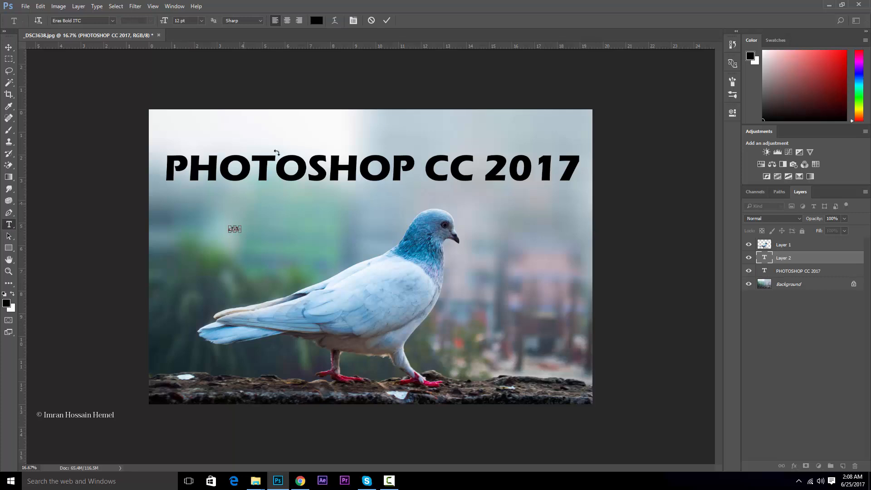
pyautogui.click(201, 20)
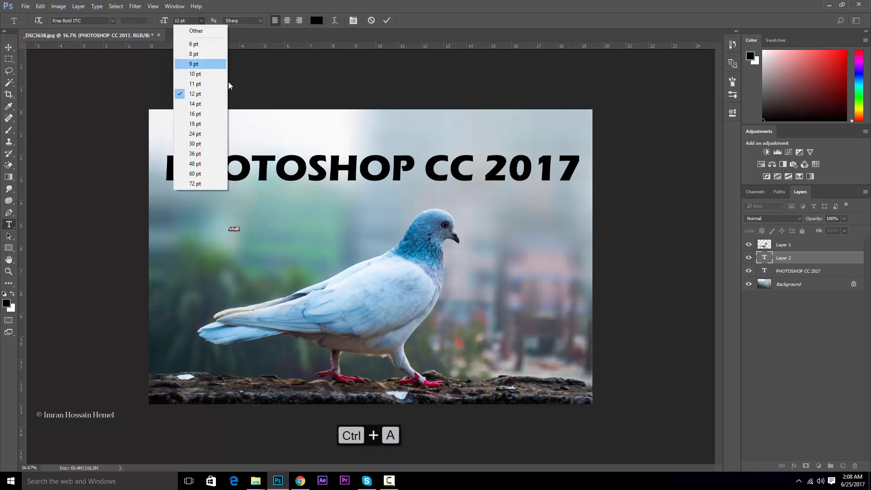
pyautogui.click(195, 183)
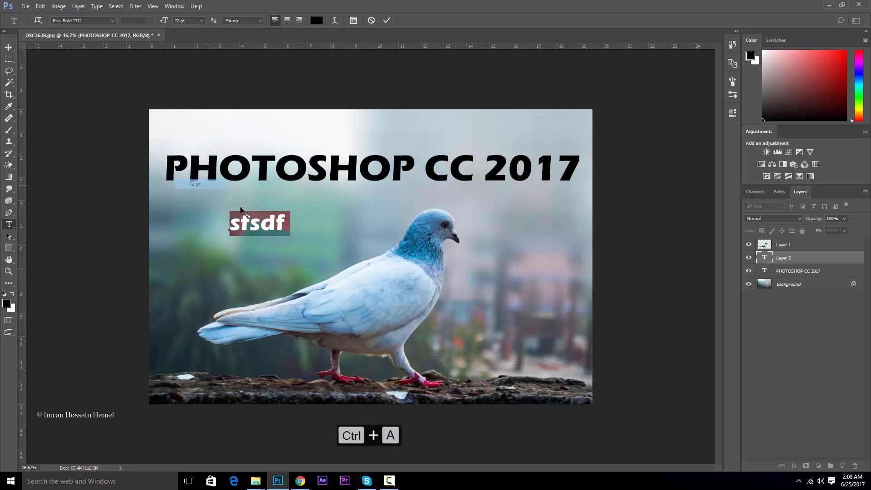
pyautogui.click(274, 230)
pyautogui.moveTo(292, 227); pyautogui.dragTo(314, 227)
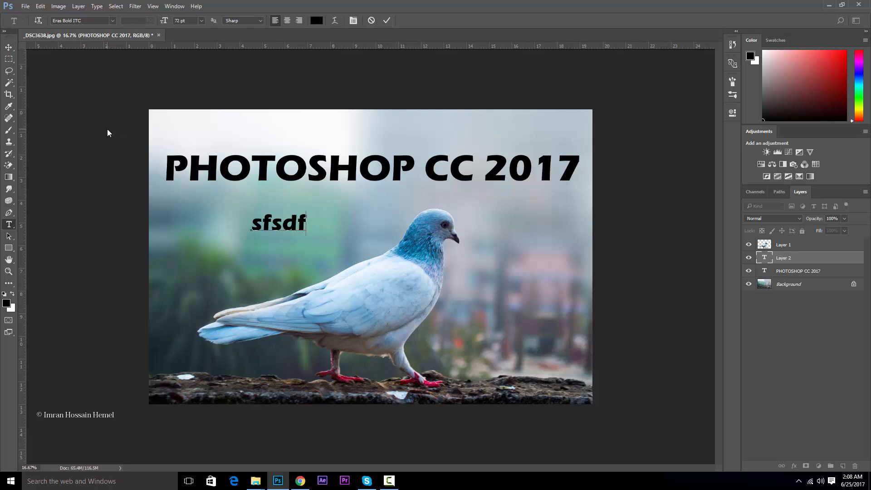
# - Try a second line reading dfxfsdf under sfsdf, remove that line again and commit the text
pyautogui.press('Return')
pyautogui.write('dfxfsdf')
pyautogui.press('Return')
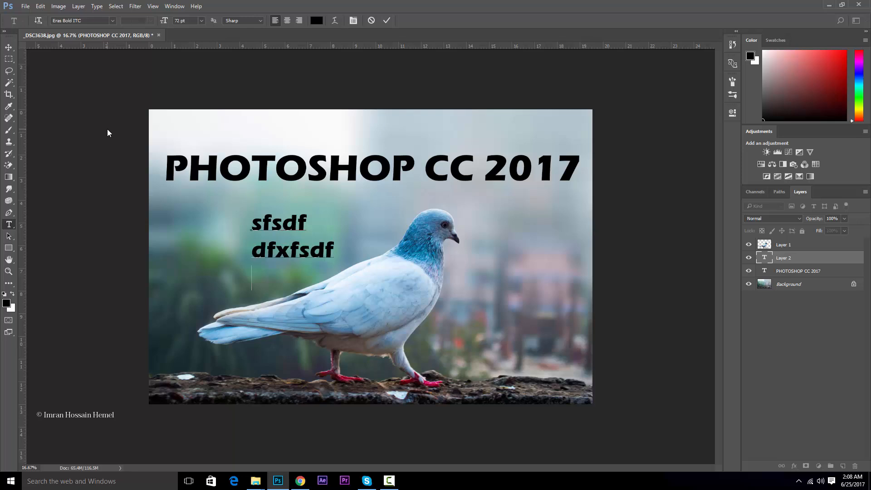
pyautogui.press('BackSpace')
pyautogui.press('BackSpace')
pyautogui.press('BackSpace')
pyautogui.press('BackSpace')
pyautogui.press('BackSpace')
pyautogui.press('BackSpace')
pyautogui.press('BackSpace')
pyautogui.press('BackSpace')
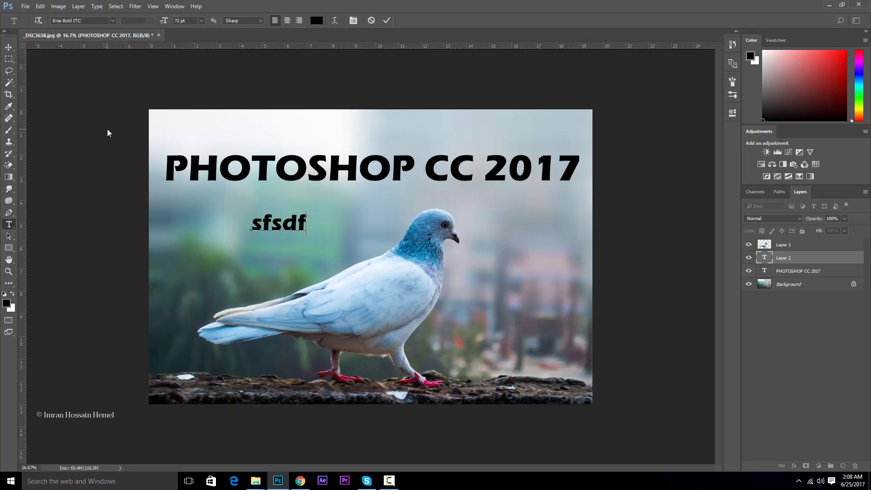
pyautogui.hotkey('ctrl', 'Return')
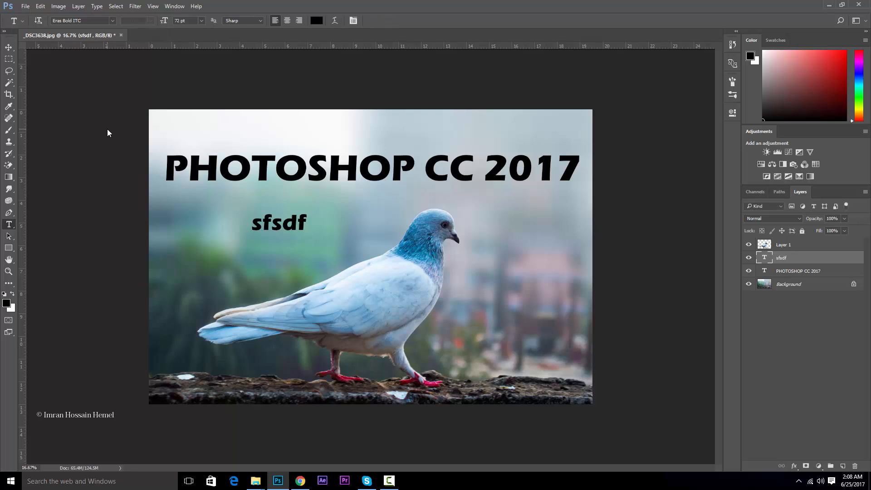
# - Delete the sfsdf text layer and move the PHOTOSHOP CC 2017 title slightly upward
pyautogui.click(9, 46)
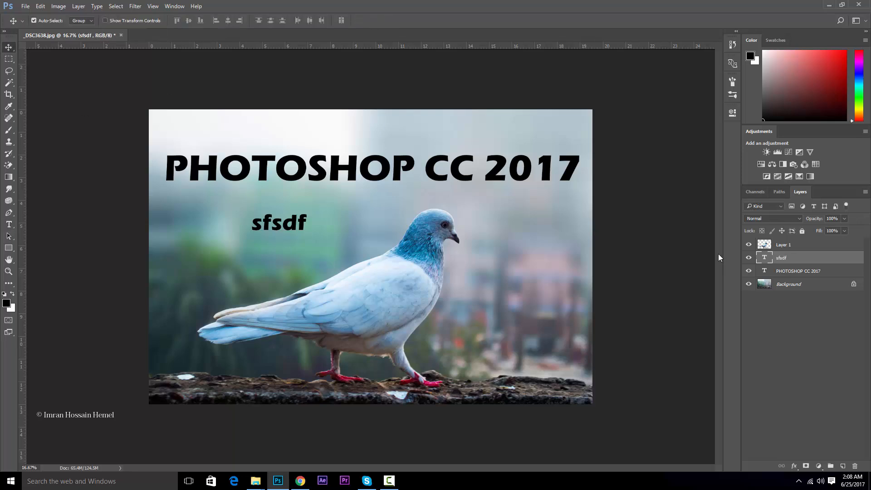
pyautogui.press('Delete')
pyautogui.moveTo(263, 162)
pyautogui.mouseDown()
pyautogui.moveTo(266, 170)
pyautogui.moveTo(264, 155)
pyautogui.mouseUp()
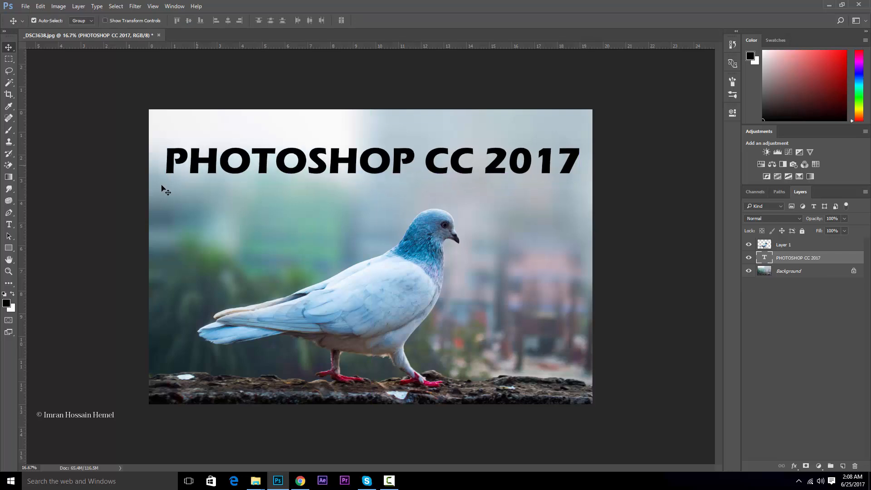
# - Switch to the Vertical Type tool and try a vertical text entry above the pigeon's tail
pyautogui.click(9, 224)
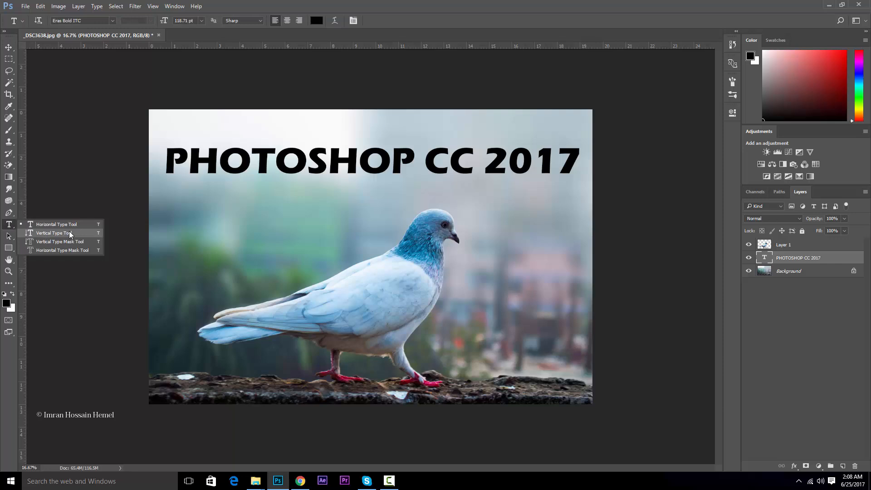
pyautogui.click(78, 233)
pyautogui.click(205, 223)
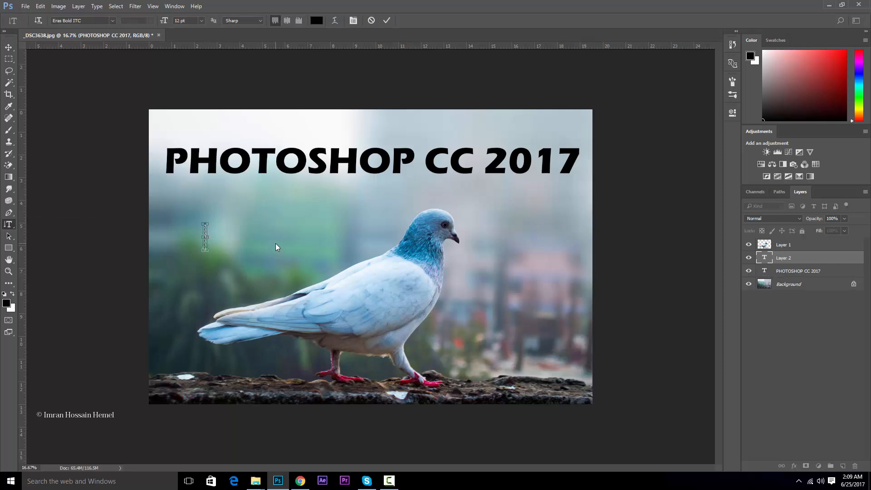
pyautogui.press('Escape')
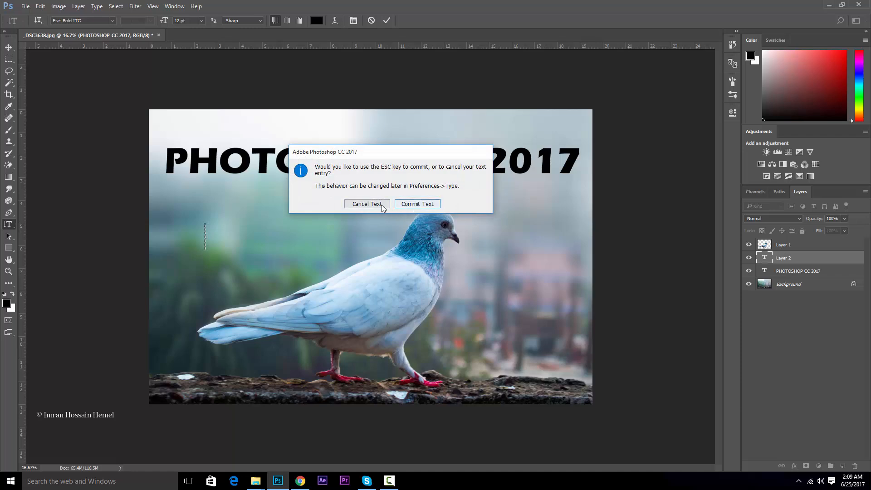
pyautogui.click(412, 205)
# - Copy the whole text of the PHOTOSHOP CC 2017 title and leave text editing
pyautogui.click(319, 158)
pyautogui.hotkey('ctrl', 'a')
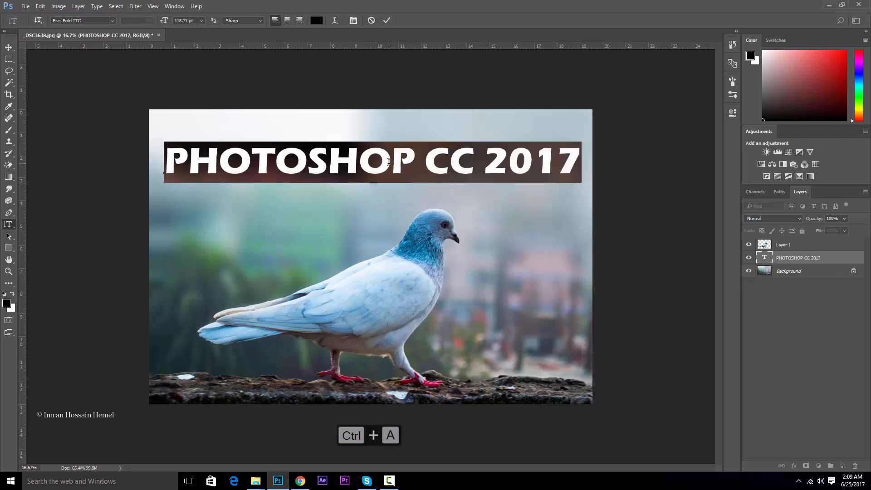
pyautogui.hotkey('ctrl', 'c')
pyautogui.click(9, 47)
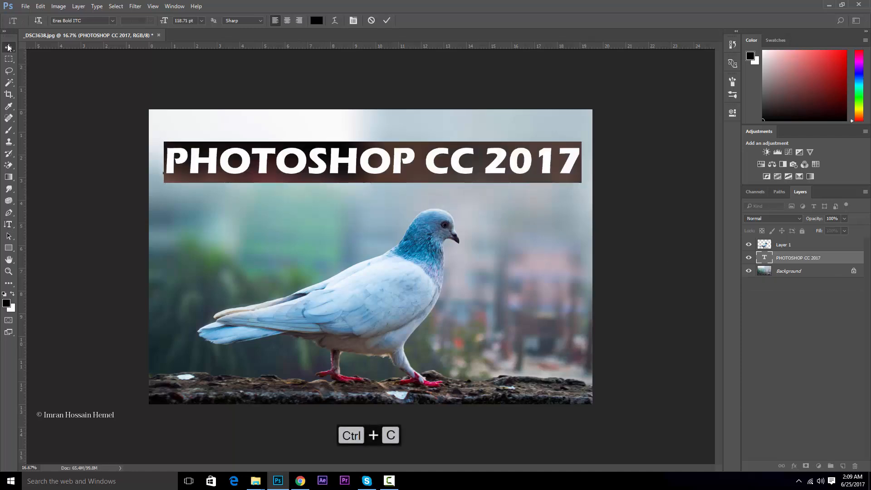
# - Paste the copied title text as a new vertical text above the pigeon's tail
pyautogui.click(9, 224)
pyautogui.click(249, 221)
pyautogui.hotkey('ctrl', 'v')
# - Set the vertical text's size to 30 pt and move it to the photo's left side, below the title's first letter
pyautogui.hotkey('ctrl', 'a')
pyautogui.click(201, 21)
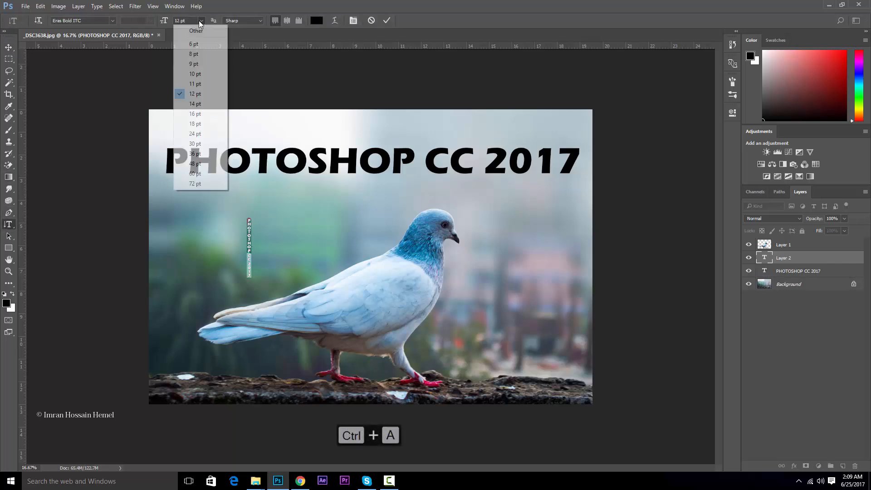
pyautogui.click(195, 173)
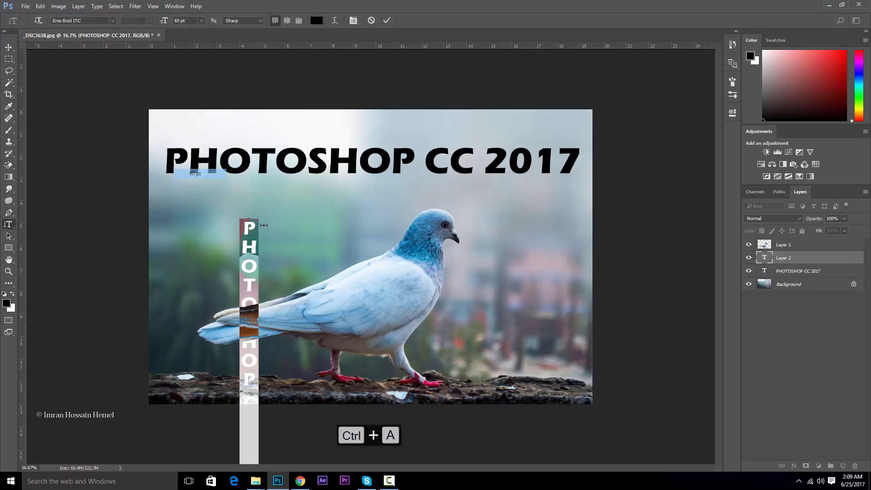
pyautogui.click(200, 20)
pyautogui.click(195, 143)
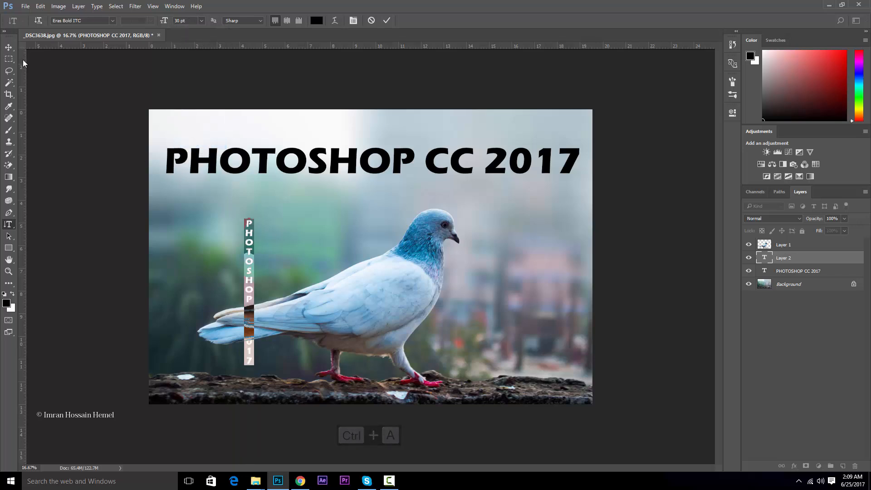
pyautogui.click(9, 47)
pyautogui.moveTo(255, 235); pyautogui.dragTo(188, 212)
# - Create a vertical type mask selection above the pigeon's tail by pasting the copied PHOTOSHOP CC 2017 text
pyautogui.moveTo(8, 223); pyautogui.dragTo(60, 238)
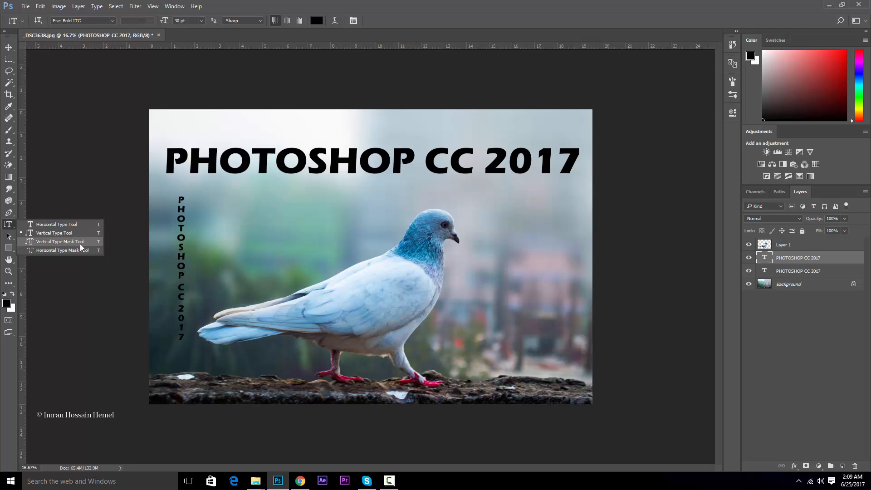
pyautogui.click(67, 241)
pyautogui.click(261, 220)
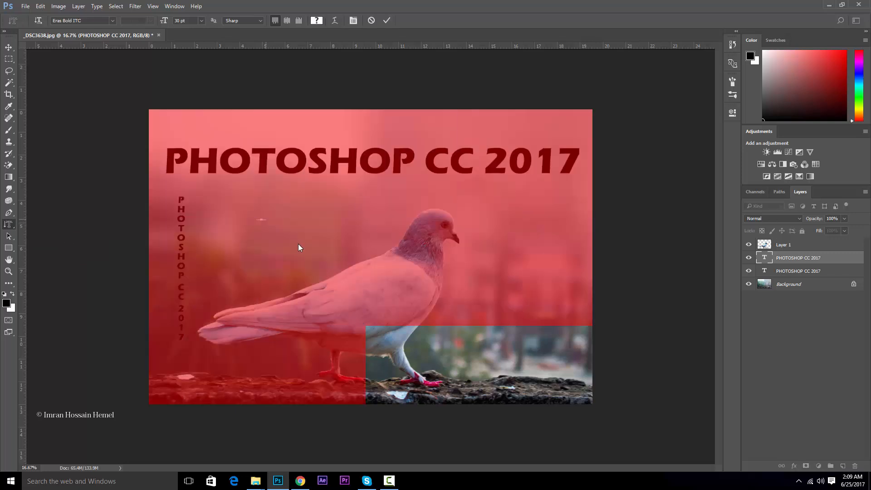
pyautogui.hotkey('ctrl', 'v')
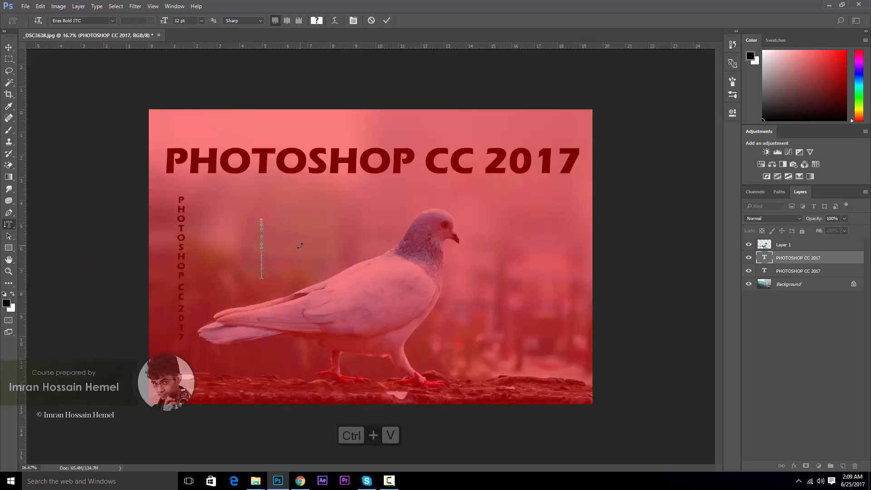
pyautogui.click(8, 48)
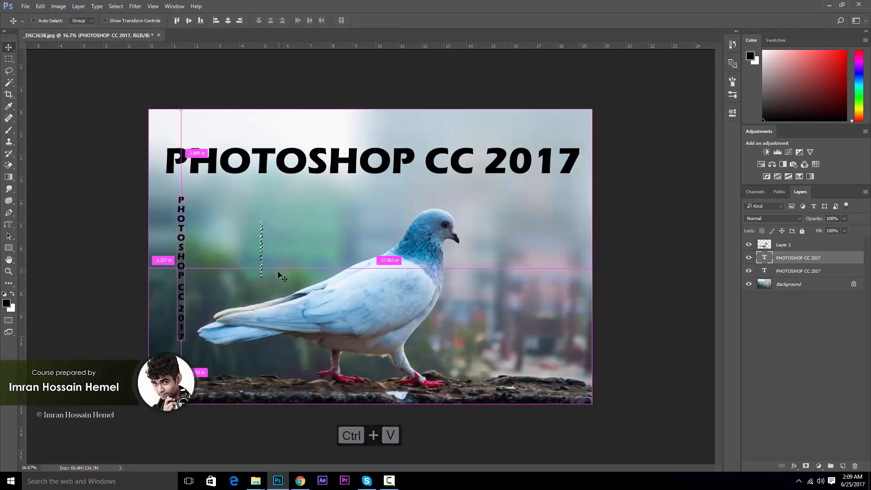
# - Examine the letter-shaped vertical selection up close and compare it with the solid vertical text
pyautogui.hotkey('ctrl', '+')
pyautogui.hotkey('ctrl', '+')
pyautogui.hotkey('ctrl', '+')
pyautogui.hotkey('ctrl', '+')
pyautogui.hotkey('ctrl', '+')
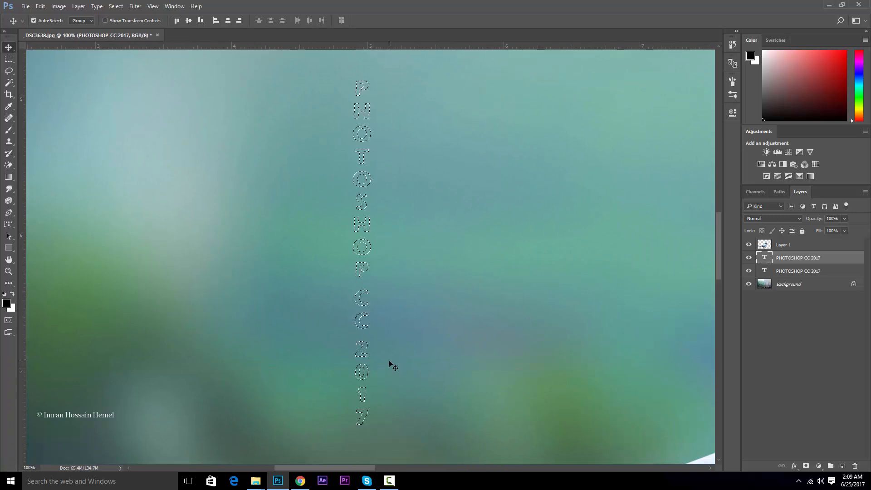
pyautogui.hotkey('ctrl', '-')
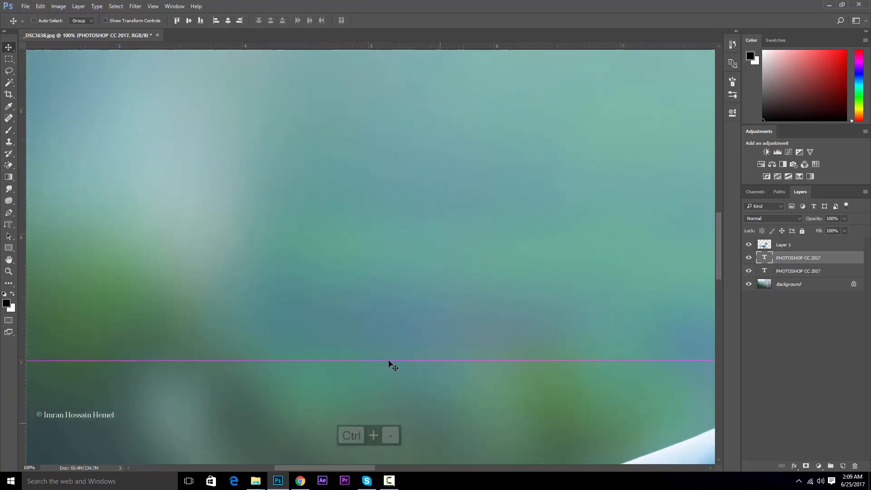
pyautogui.moveTo(163, 273); pyautogui.dragTo(379, 249)
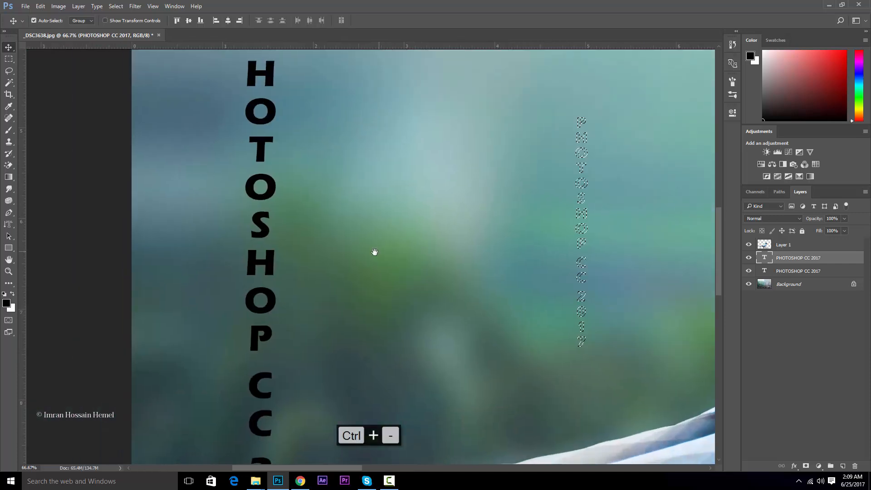
pyautogui.moveTo(500, 296); pyautogui.dragTo(302, 290)
pyautogui.hotkey('ctrl', '+')
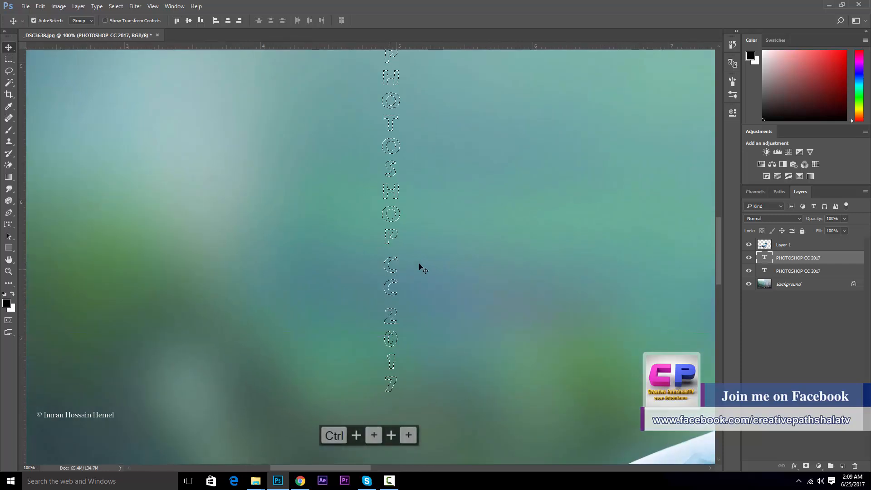
# - Copy the Background pixels inside the letter selection and paste them as a new layer above Layer 1
pyautogui.click(778, 285)
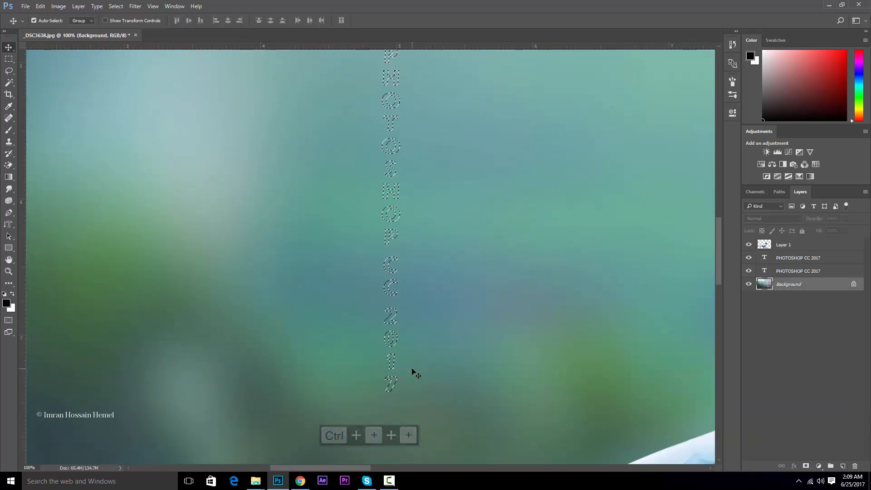
pyautogui.hotkey('ctrl', 'c')
pyautogui.click(796, 245)
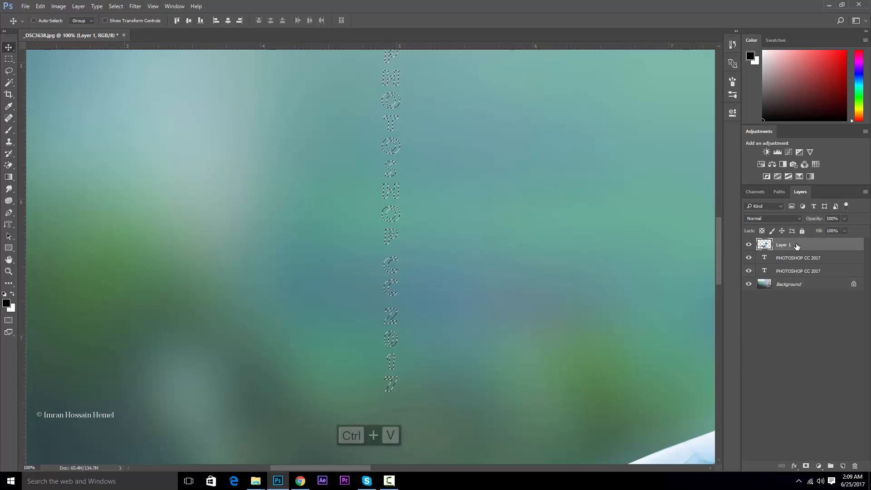
pyautogui.hotkey('ctrl', 'v')
# - Enlarge the pasted vertical lettering and place it across the pigeon's back, reaching from the title down to the feet
pyautogui.hotkey('ctrl', '-')
pyautogui.hotkey('ctrl', '-')
pyautogui.hotkey('ctrl', 't')
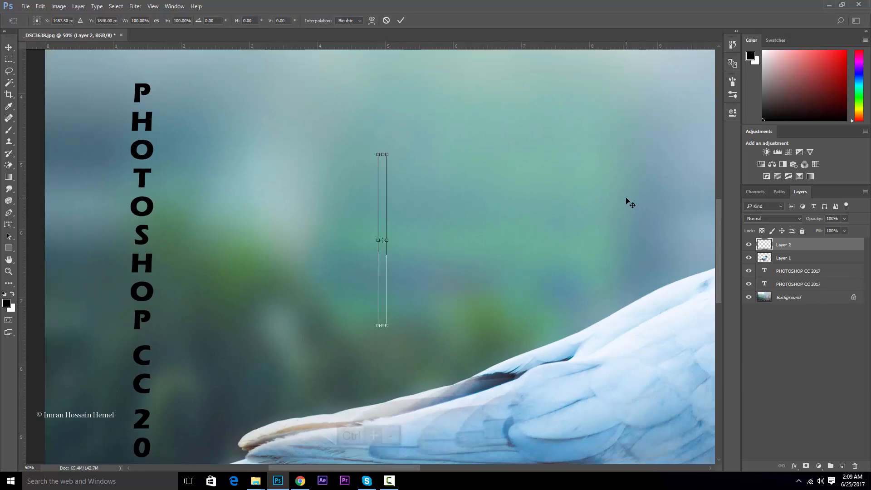
pyautogui.hotkey('ctrl', '-')
pyautogui.hotkey('ctrl', '-')
pyautogui.moveTo(379, 224); pyautogui.dragTo(604, 142)
pyautogui.moveTo(546, 222); pyautogui.dragTo(512, 215)
pyautogui.press('Return')
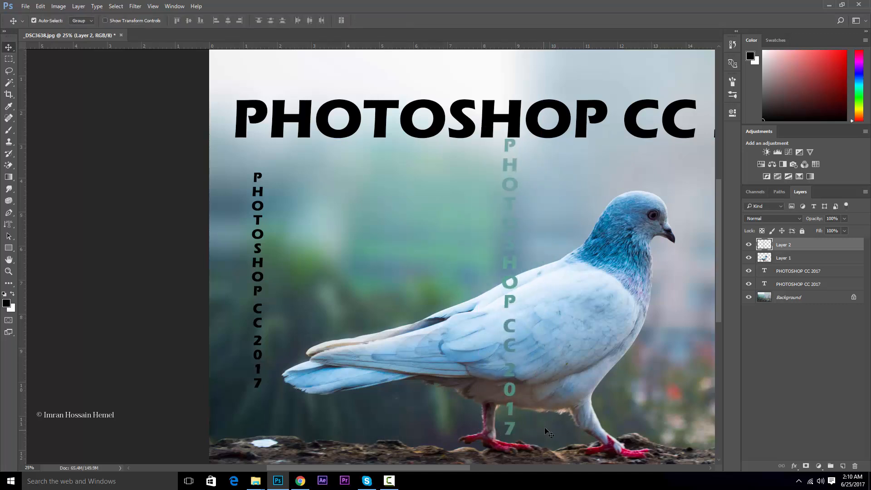
# - Delete the layer holding the enlarged vertical lettering
pyautogui.press('Delete')
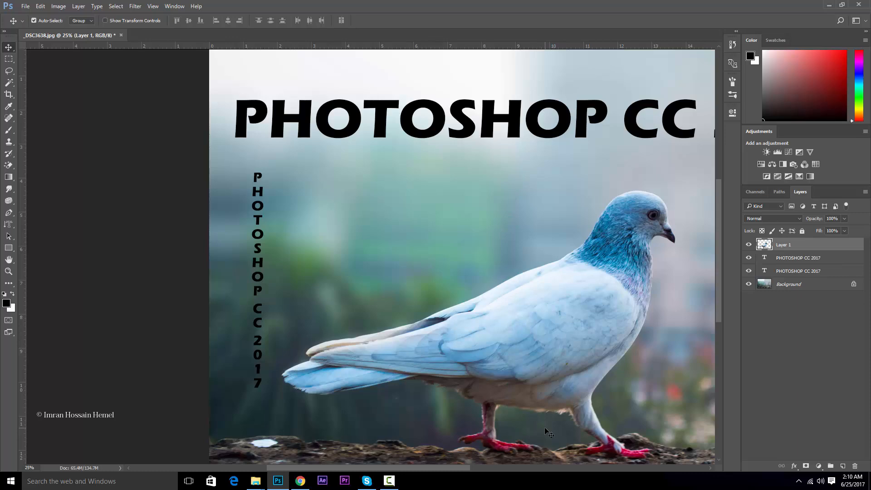
pyautogui.hotkey('ctrl', '-')
pyautogui.moveTo(8, 224); pyautogui.dragTo(51, 252)
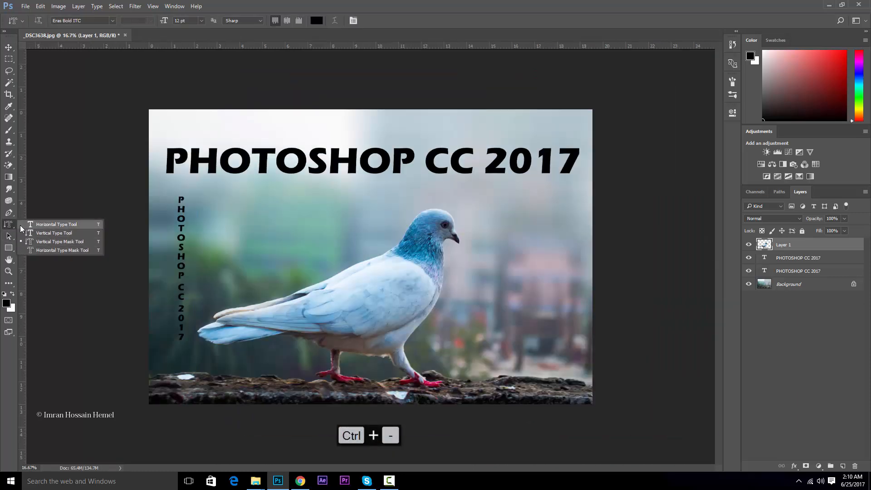
# - Move the horizontal PHOTOSHOP CC 2017 title slightly up and to the right
pyautogui.click(12, 48)
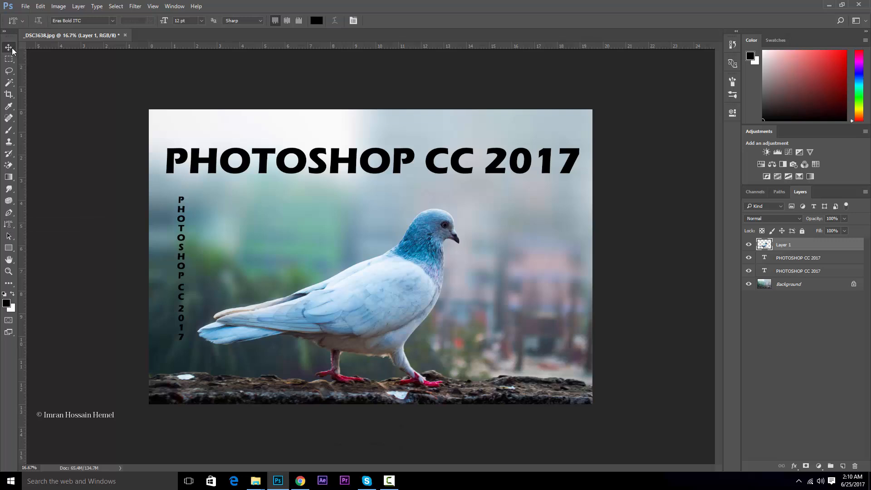
pyautogui.click(286, 163)
pyautogui.moveTo(285, 162)
pyautogui.mouseDown()
pyautogui.moveTo(301, 138)
pyautogui.moveTo(288, 157)
pyautogui.mouseUp()
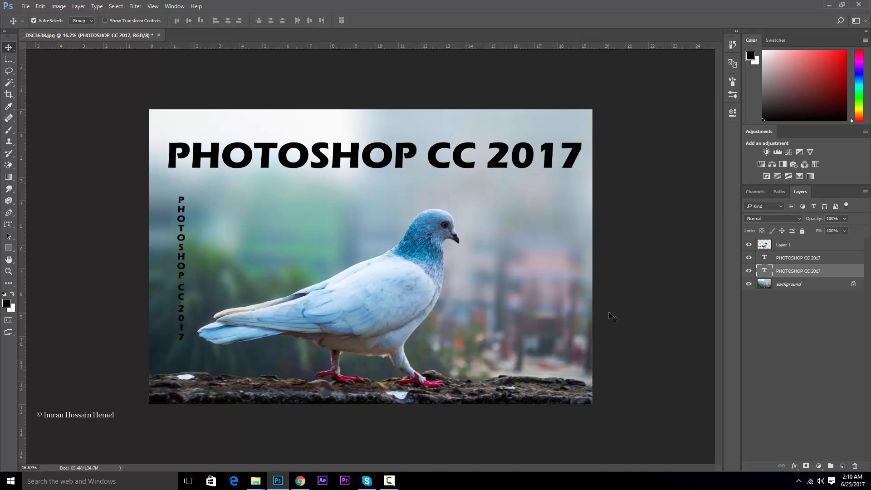
# - Stamp all visible layers into a new merged layer above Layer 1
pyautogui.click(786, 288)
pyautogui.click(787, 248)
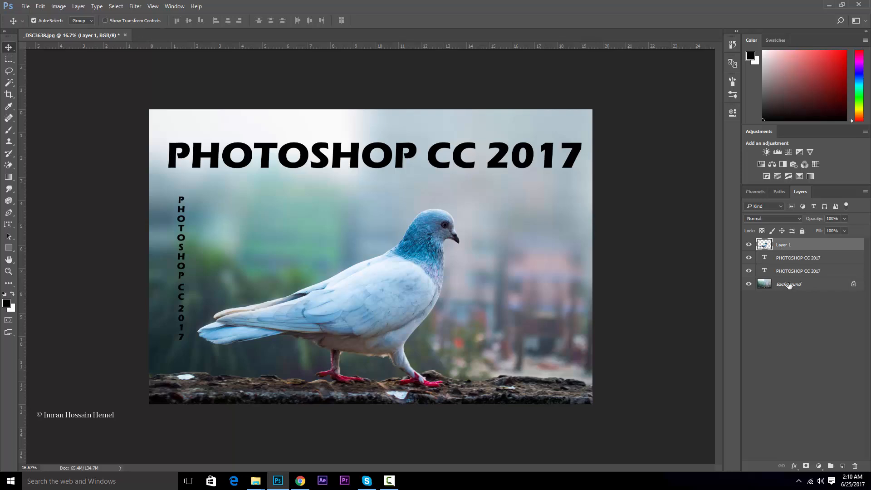
pyautogui.hotkey('ctrl', 'shift', 'alt', 'e')
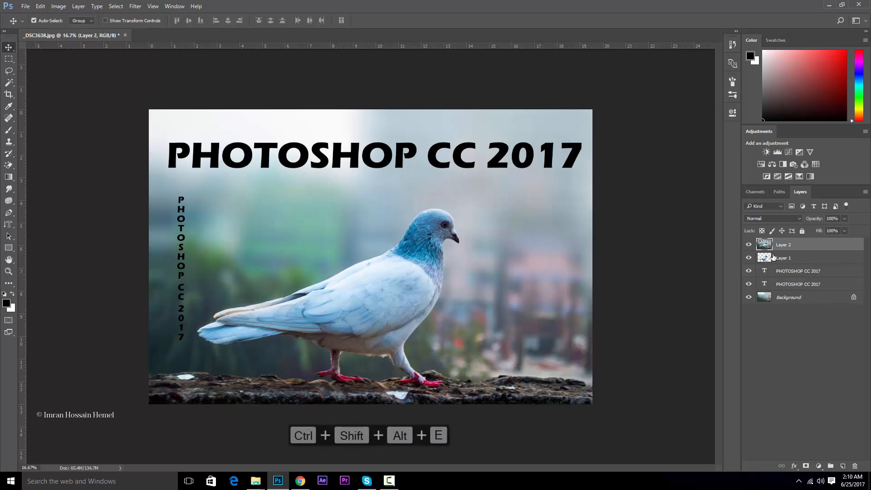
# - Check the merged layer alone by hiding the layers beneath it and toggling its visibility, and show every layer again
pyautogui.moveTo(748, 257); pyautogui.dragTo(755, 307)
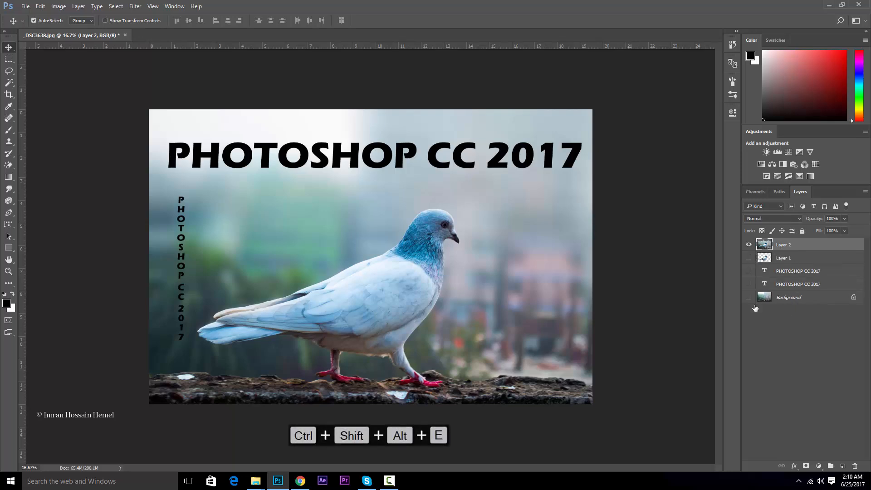
pyautogui.click(748, 246)
pyautogui.click(748, 245)
pyautogui.click(749, 246)
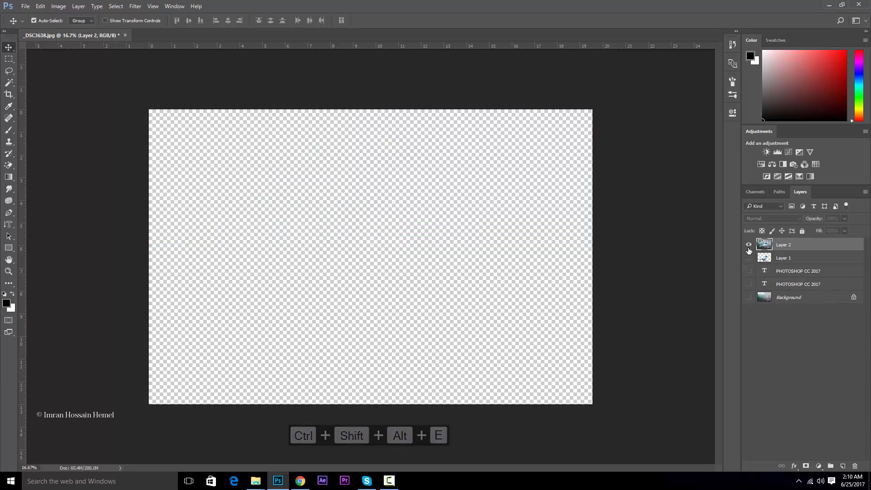
pyautogui.click(748, 245)
pyautogui.moveTo(749, 259); pyautogui.dragTo(748, 299)
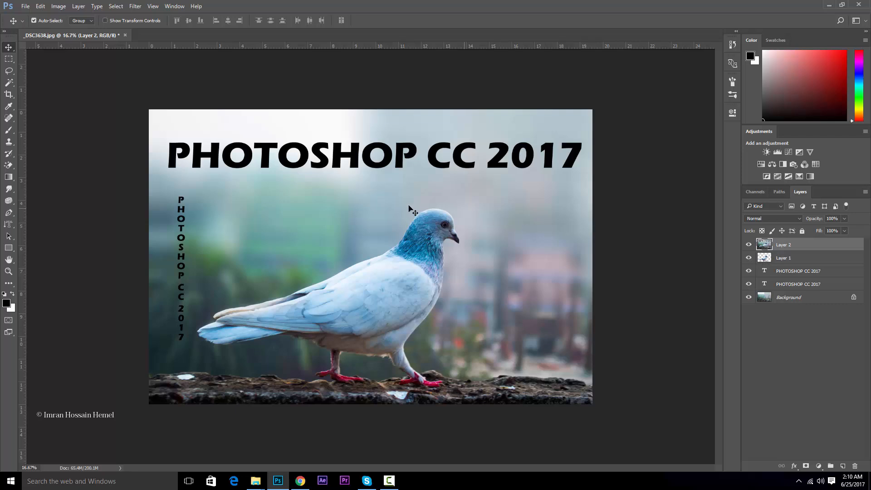
# - Raise the vertical text layer to the top of the stack and try to delete the pixels inside its letter outlines
pyautogui.click(790, 272)
pyautogui.moveTo(780, 273); pyautogui.dragTo(786, 244)
pyautogui.keyDown('ctrl'); pyautogui.click(766, 247); pyautogui.keyUp('ctrl')
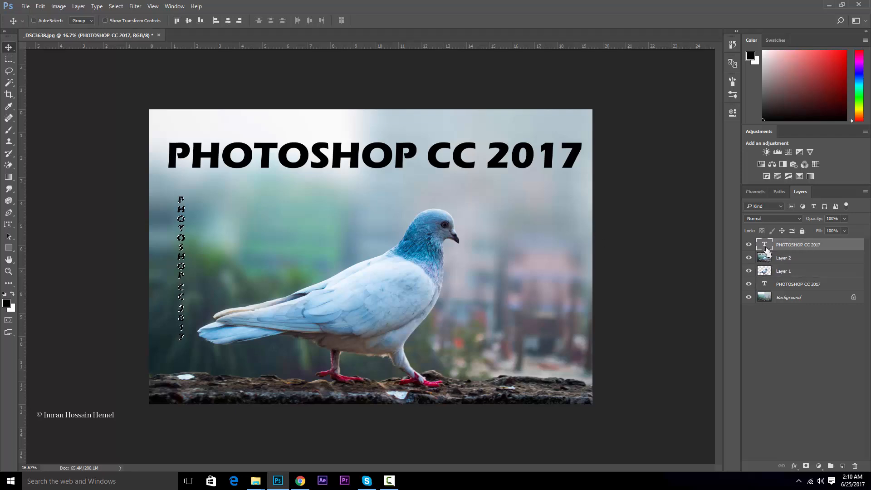
pyautogui.press('Delete')
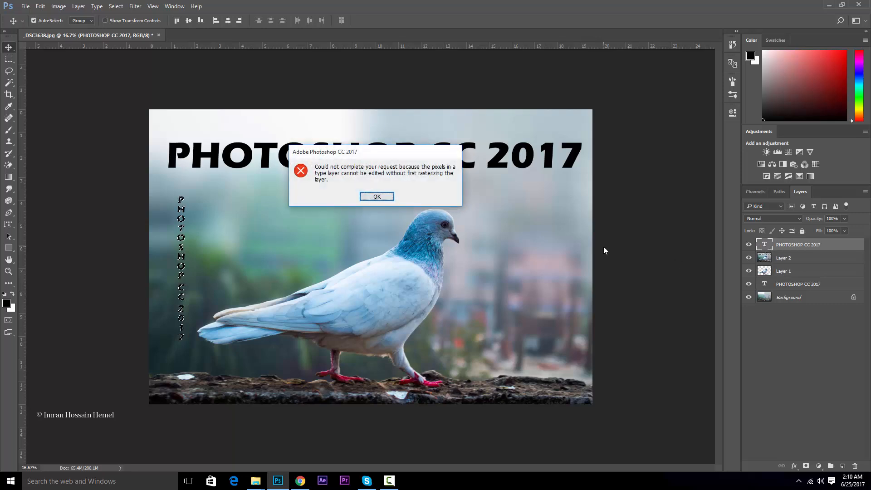
pyautogui.press('Return')
# - Deselect the letter outlines and merge the vertical text layer down into the merged photo layer
pyautogui.hotkey('ctrl', 'd')
pyautogui.hotkey('ctrl', 'e')
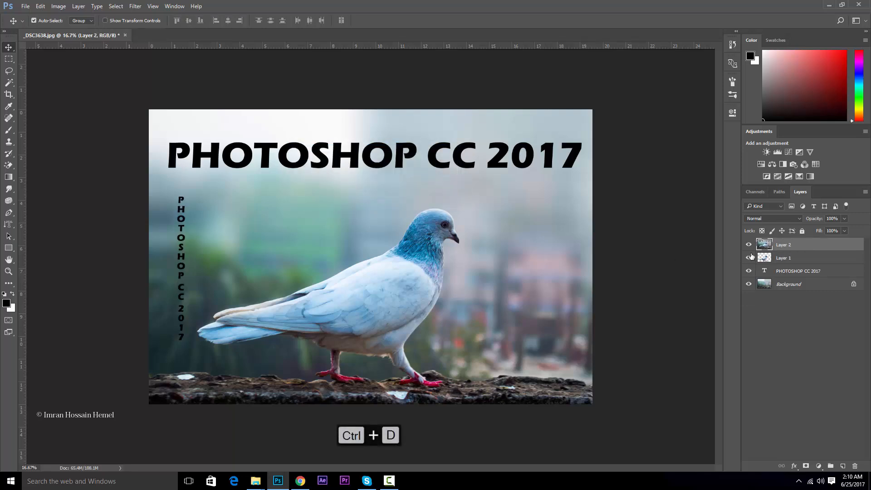
# - Load the horizontal title's letter outlines as a selection on Layer 2 and shift the selection down across the pigeon's body
pyautogui.click(763, 272)
pyautogui.keyDown('ctrl'); pyautogui.click(763, 272); pyautogui.keyUp('ctrl')
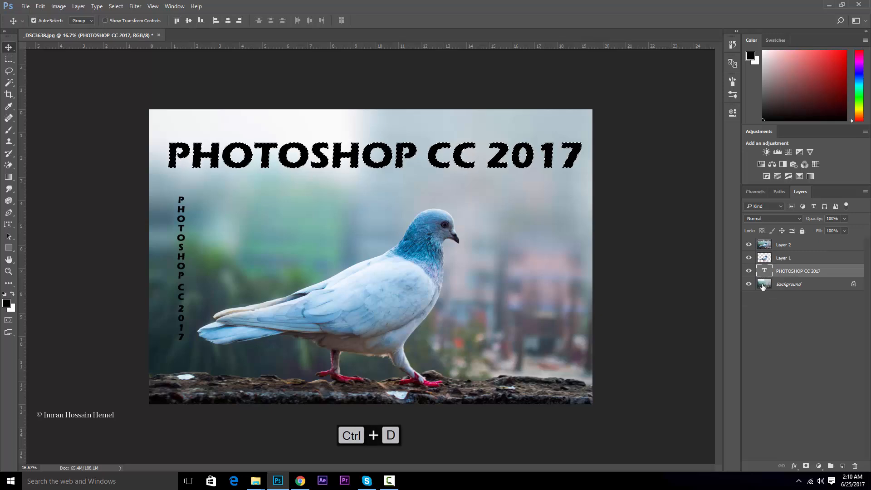
pyautogui.click(787, 246)
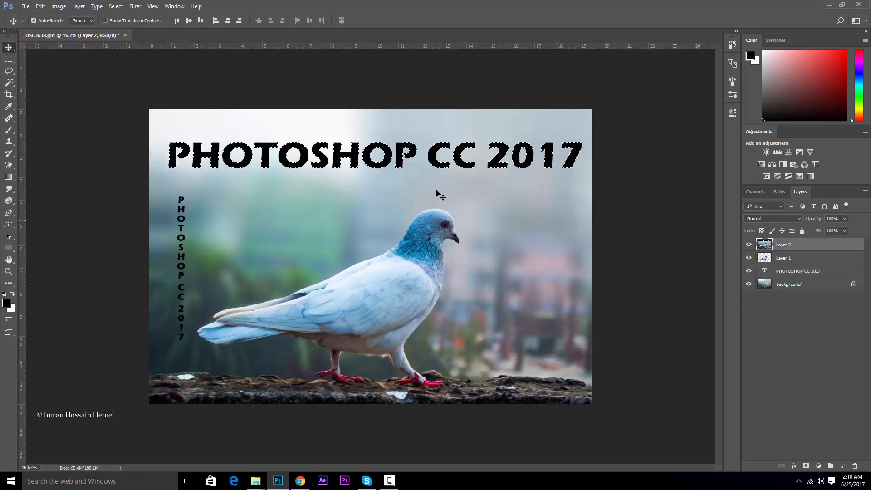
pyautogui.click(9, 59)
pyautogui.moveTo(220, 164); pyautogui.dragTo(231, 312)
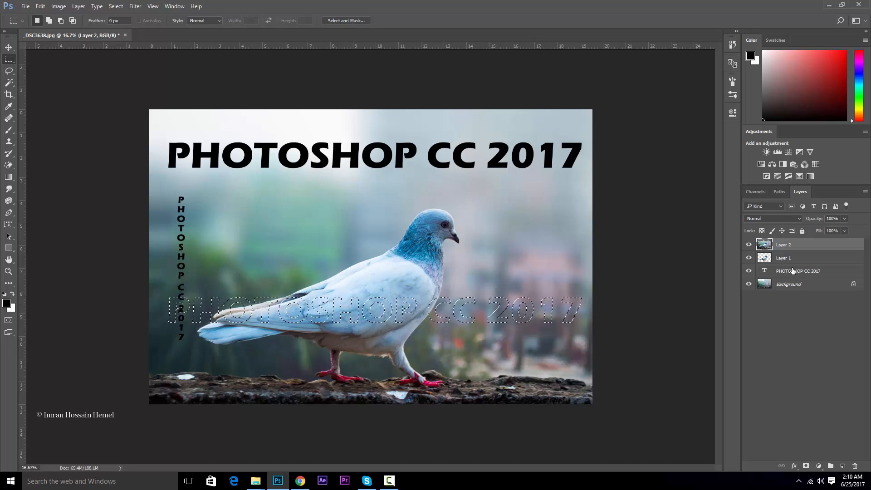
# - Copy the photo inside the letter selection to a new layer and place the photo-filled letters over the black title
pyautogui.hotkey('ctrl', 'c')
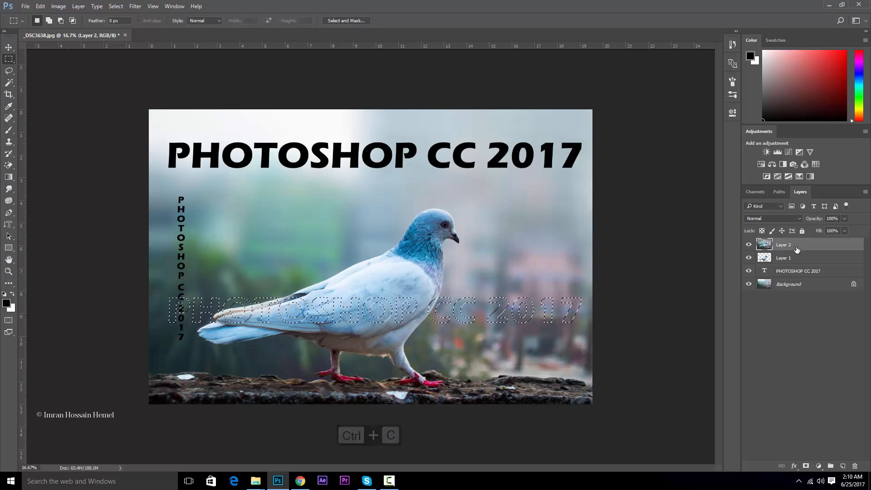
pyautogui.hotkey('ctrl', 'v')
pyautogui.hotkey('ctrl', 't')
pyautogui.moveTo(451, 284); pyautogui.dragTo(472, 119)
pyautogui.press('Return')
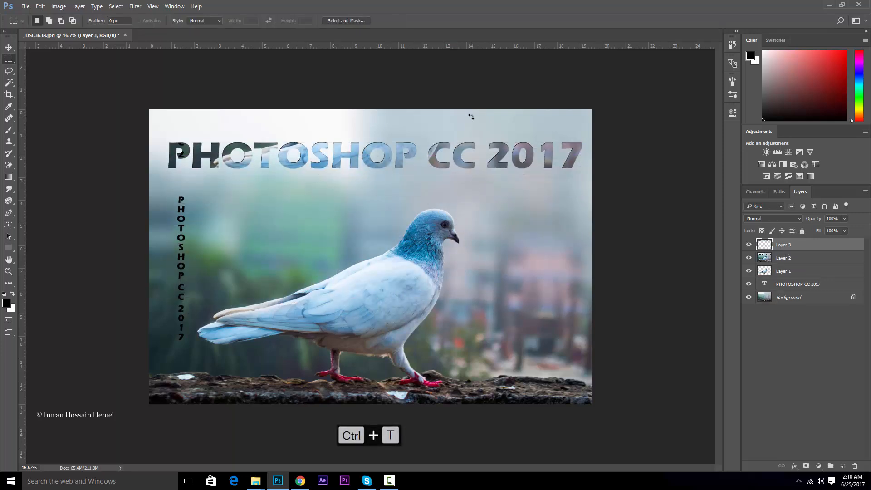
pyautogui.press('v')
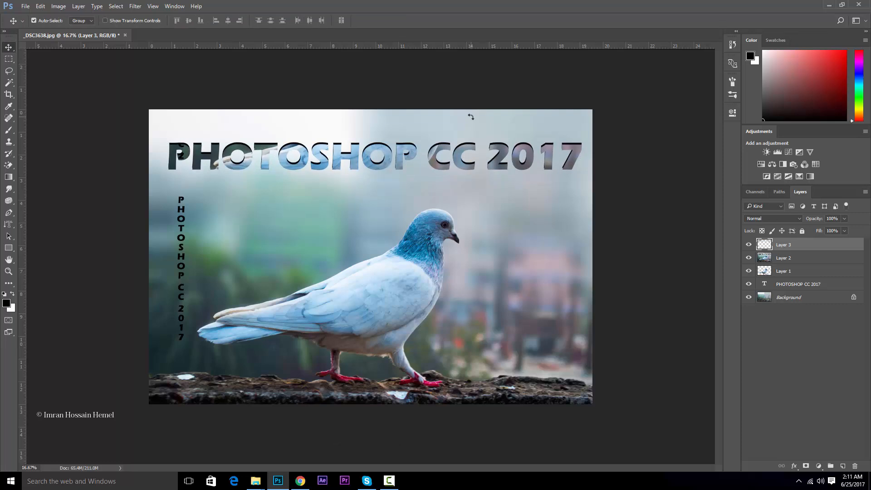
# - Undo the pasting and moving of the photo-filled letters and clear the selection
pyautogui.hotkey('ctrl', 'alt', 'z')
pyautogui.hotkey('ctrl', 'alt', 'z')
pyautogui.hotkey('ctrl', 'alt', 'z')
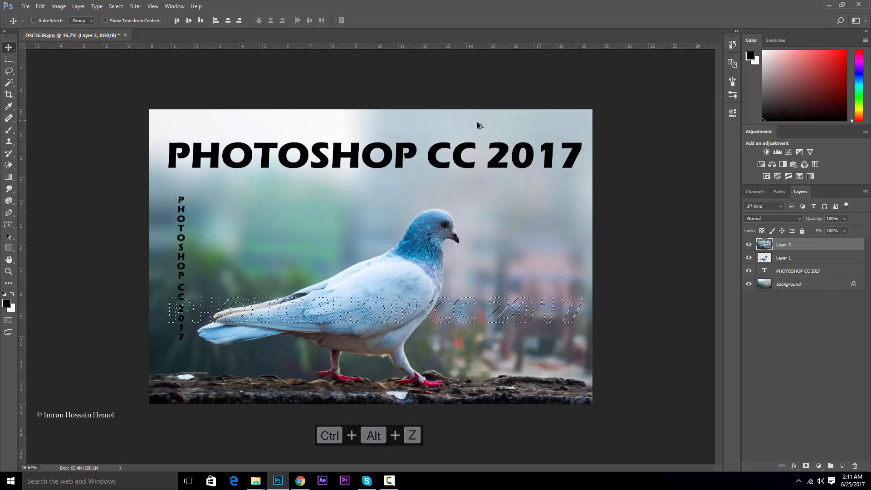
pyautogui.hotkey('ctrl', 'd')
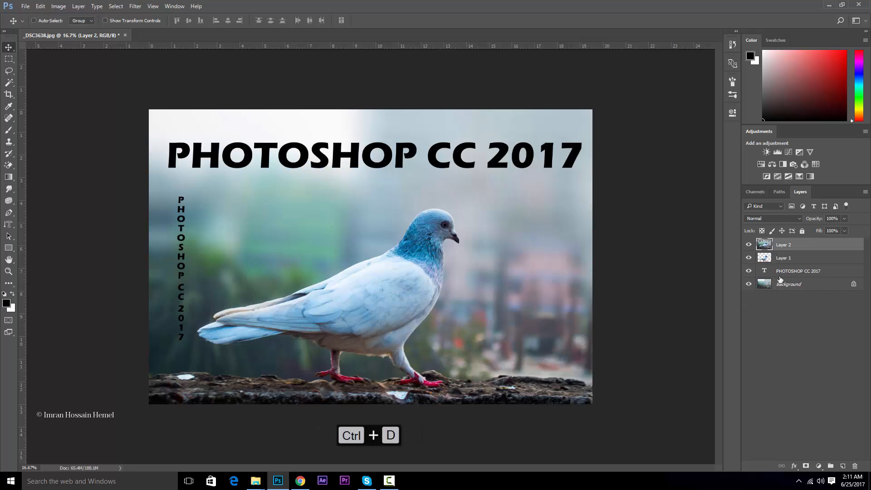
# - Load the horizontal title's letter outlines as a selection with Layer 2 active
pyautogui.keyDown('ctrl'); pyautogui.click(764, 271); pyautogui.keyUp('ctrl')
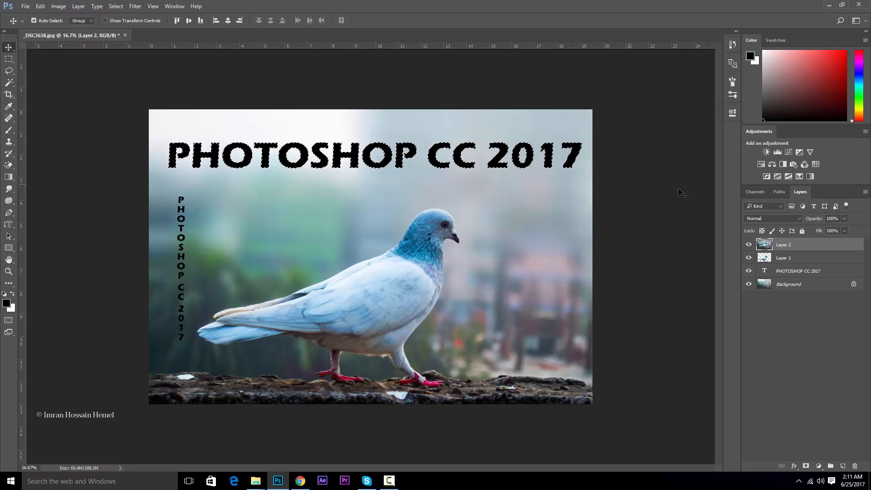
pyautogui.click(8, 59)
# - Try moving the selected title letters just below the title, undo the move and switch to the Rectangular Marquee tool
pyautogui.click(8, 46)
pyautogui.moveTo(259, 165); pyautogui.dragTo(265, 201)
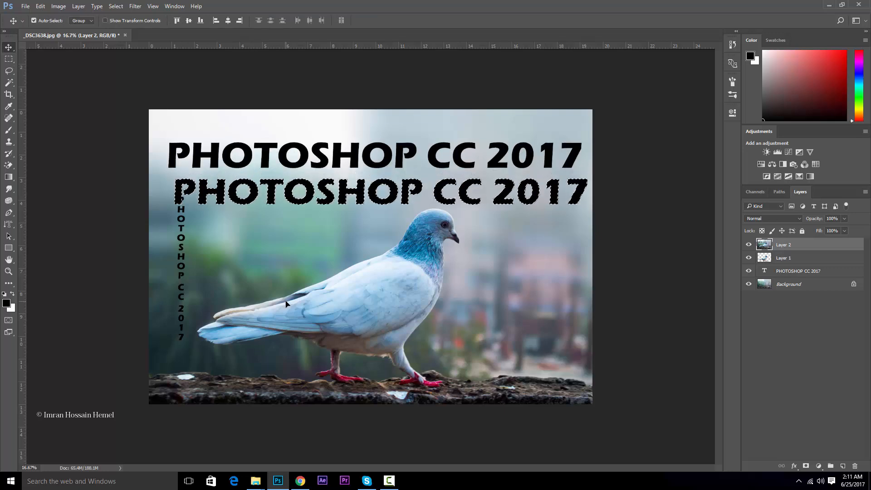
pyautogui.hotkey('ctrl', 'alt', 'z')
pyautogui.click(9, 59)
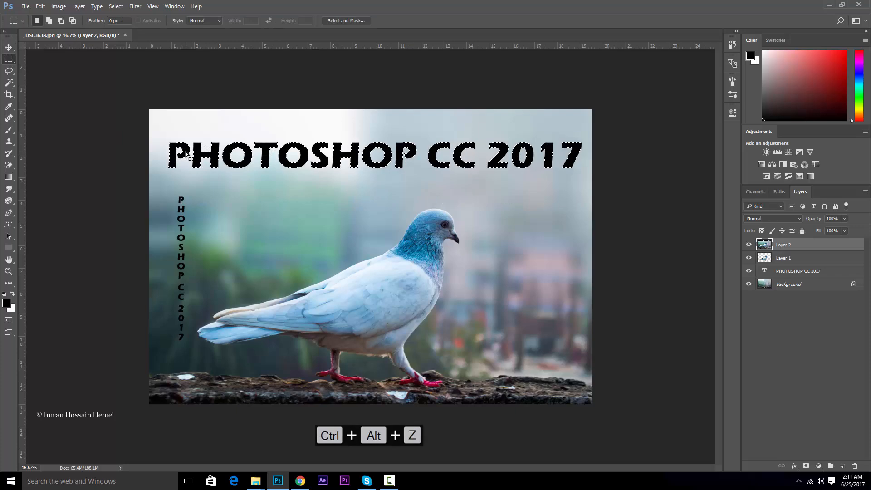
# - Shift the title-letter selection down over the pigeon's lower body and copy that part of Layer 2 to a new layer
pyautogui.moveTo(185, 153); pyautogui.dragTo(185, 321)
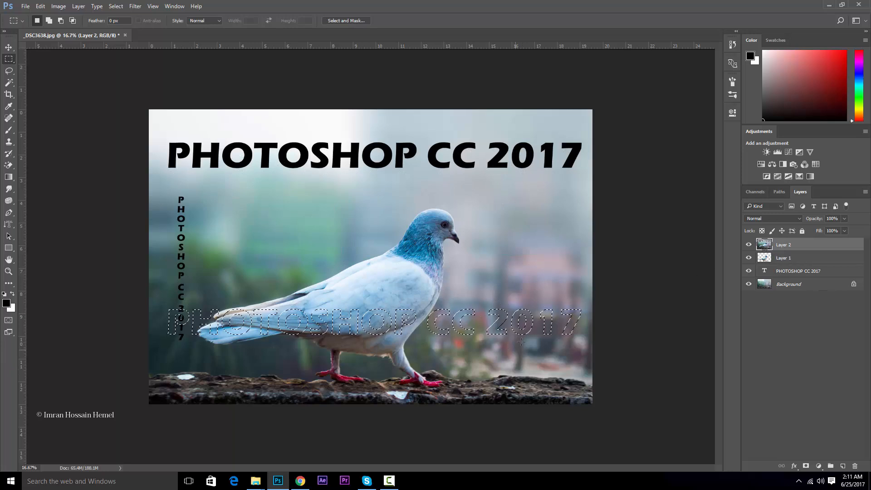
pyautogui.hotkey('ctrl', 'c')
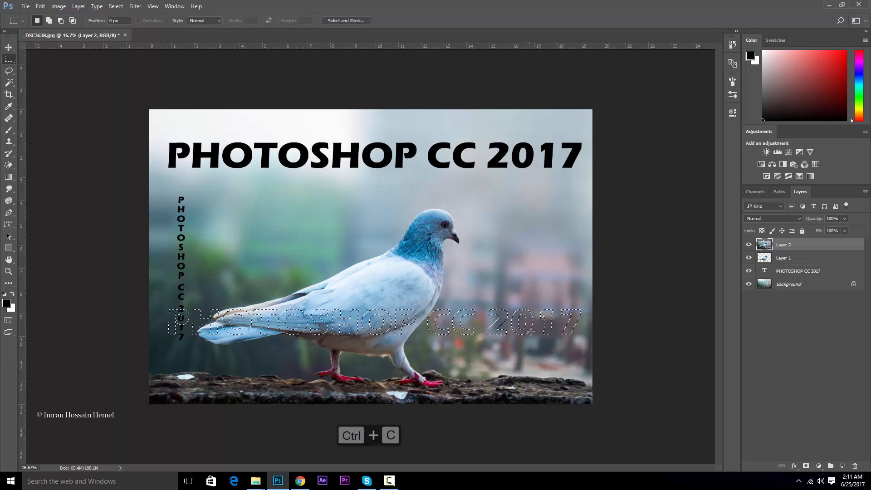
pyautogui.hotkey('ctrl', 'v')
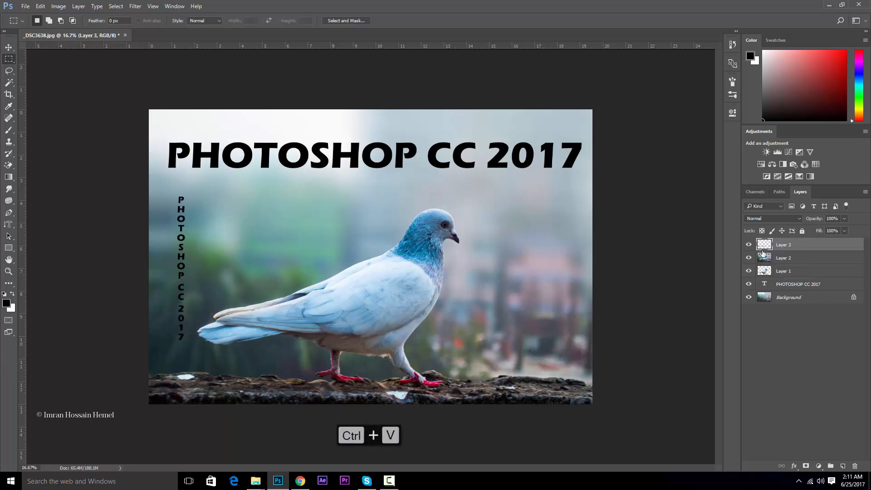
# - Move the photo-filled letters up so they cover the black horizontal title
pyautogui.hotkey('ctrl', 't')
pyautogui.moveTo(504, 289); pyautogui.dragTo(515, 163)
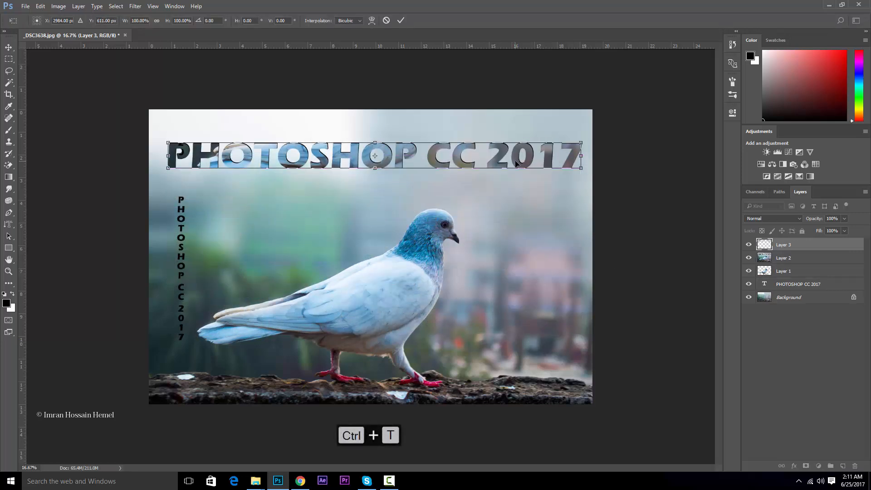
pyautogui.press('Return')
pyautogui.press('m')
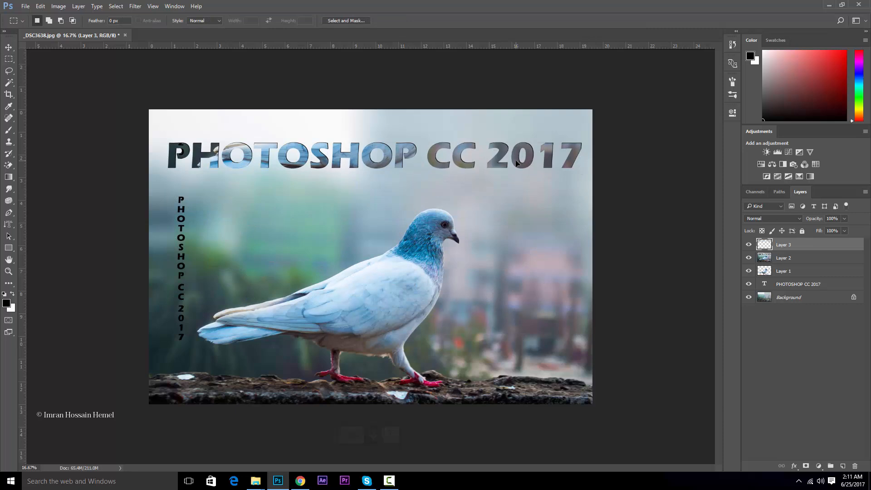
# - Nudge the photo-filled letters slightly below the black title and delete their layer
pyautogui.press('v')
pyautogui.hotkey('shift', 'Down')
pyautogui.hotkey('shift', 'Down')
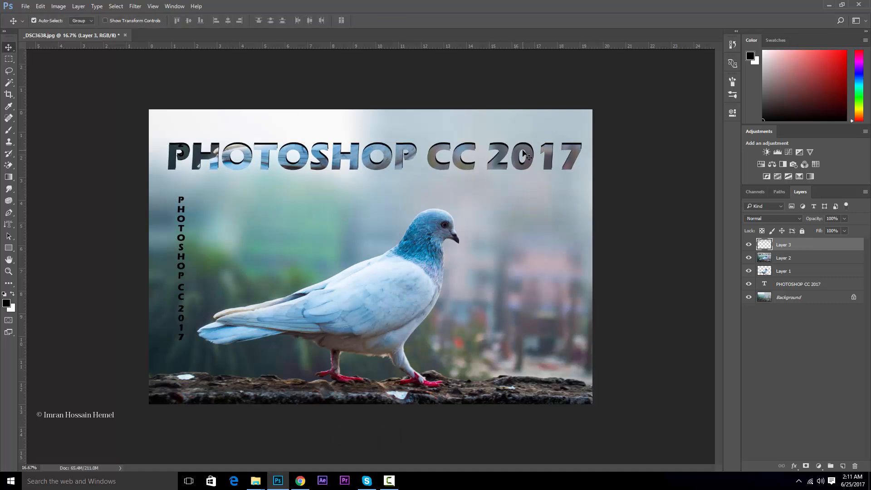
pyautogui.press('Delete')
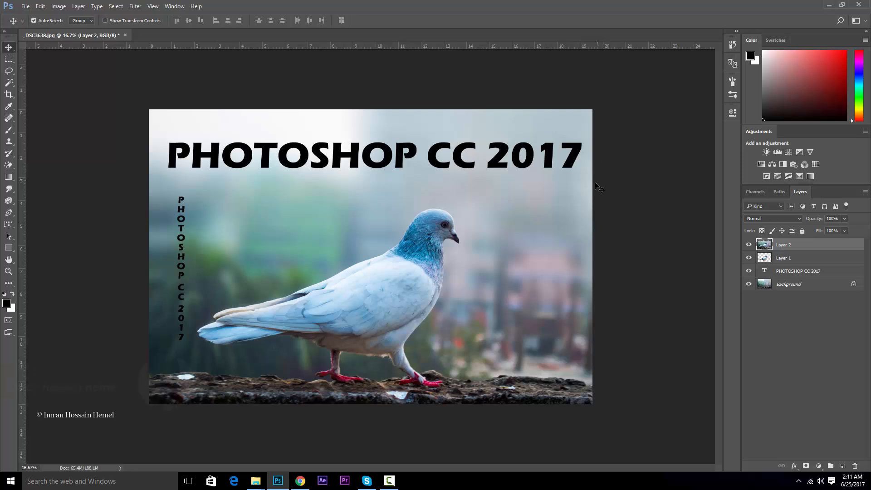
# - Bring the PHOTOSHOP CC 2017 text layer to the top of the layer stack
pyautogui.click(790, 272)
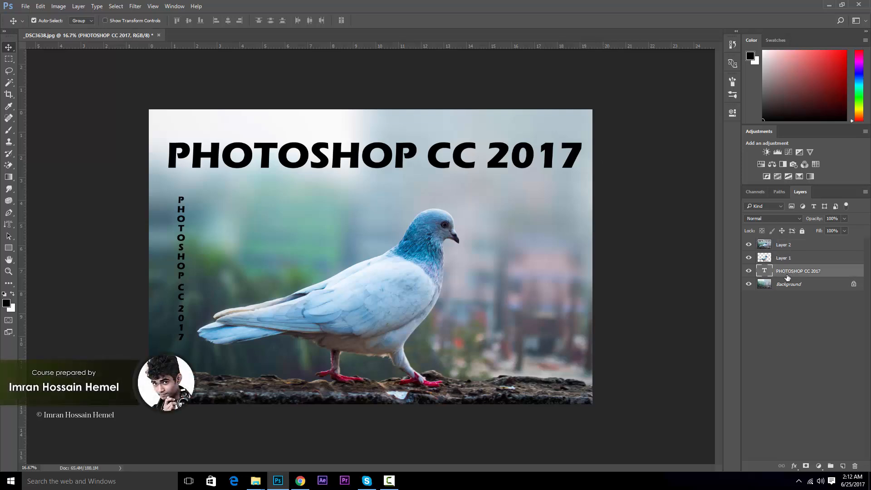
pyautogui.hotkey('ctrl', 'shift', ']')
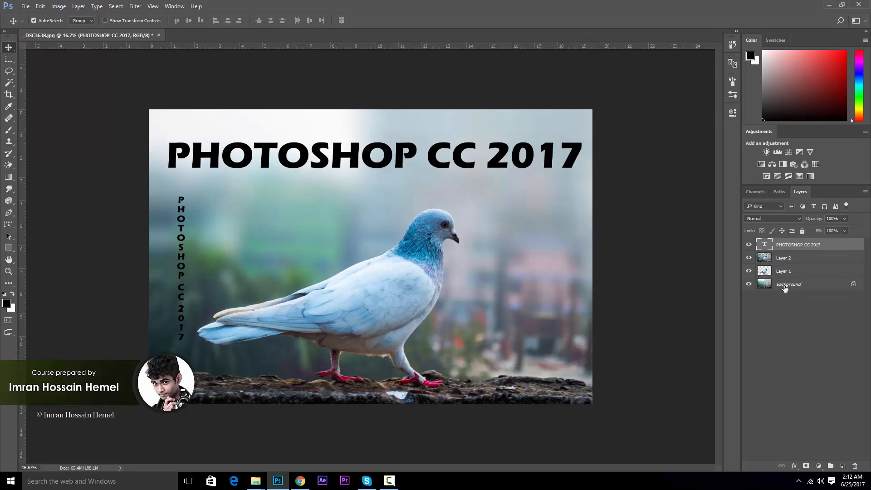
# - Try creating a work path from the title text layer and undo it
pyautogui.rightClick(787, 249)
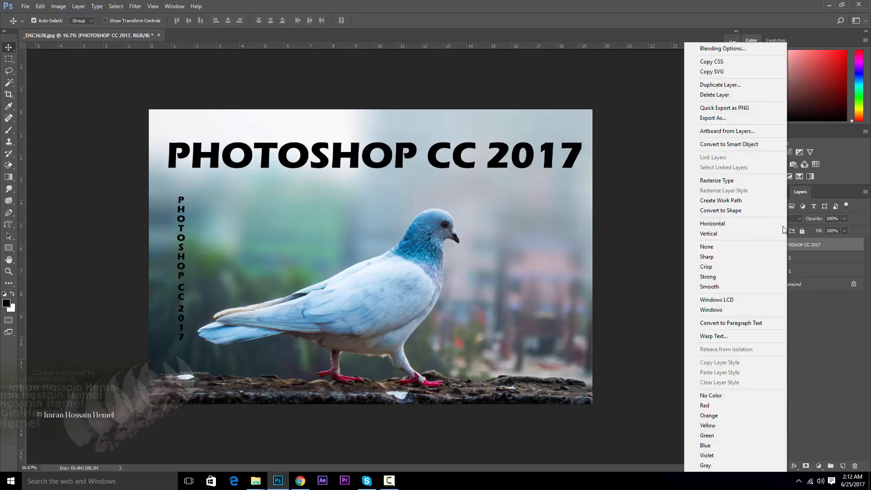
pyautogui.click(744, 201)
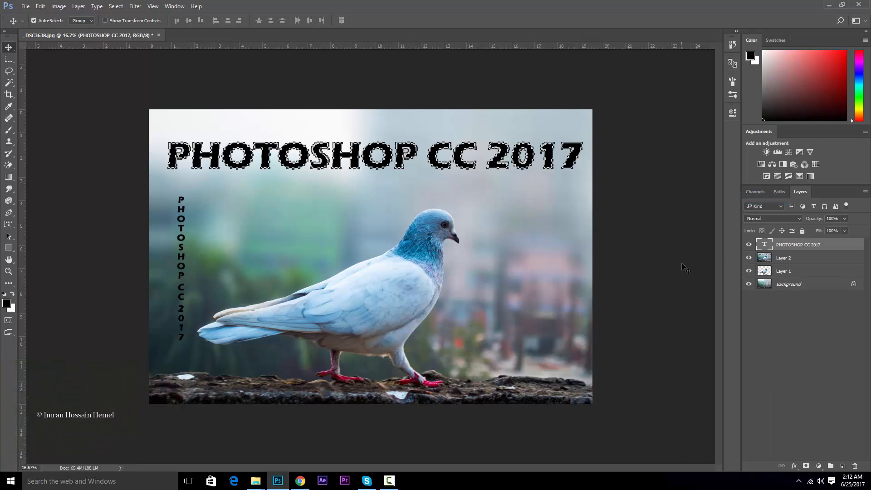
pyautogui.hotkey('ctrl', 'z')
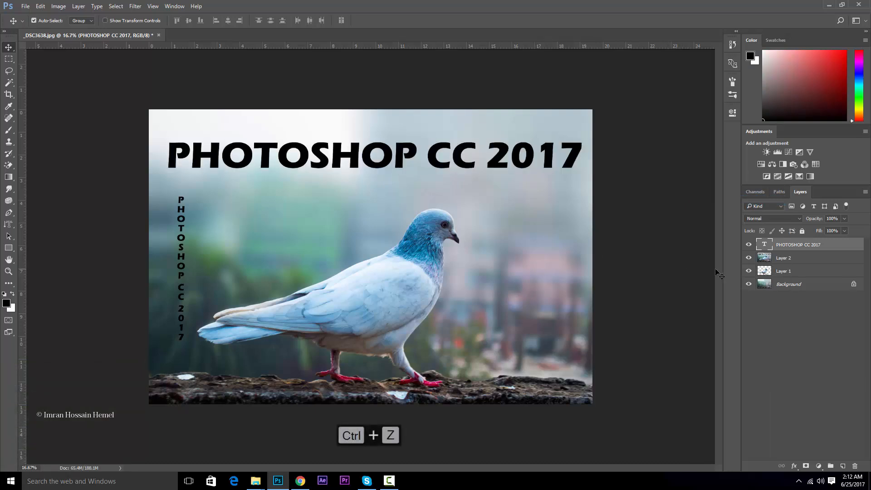
pyautogui.rightClick(794, 248)
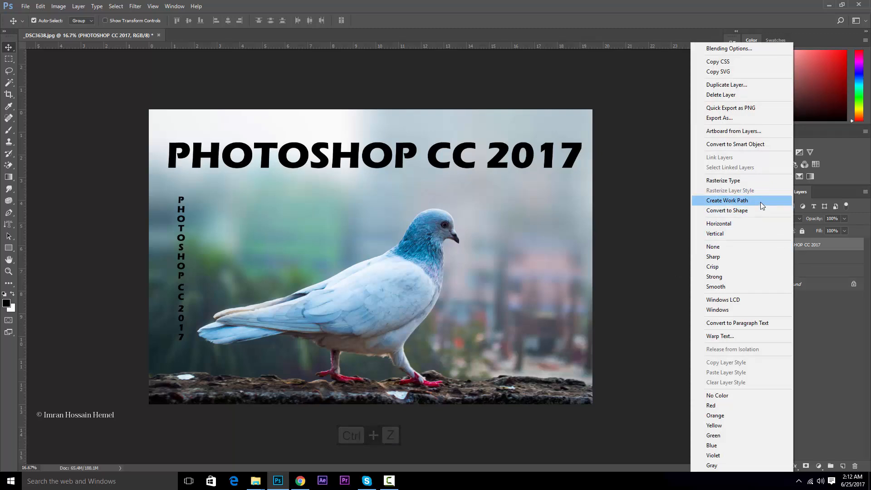
pyautogui.click(686, 4)
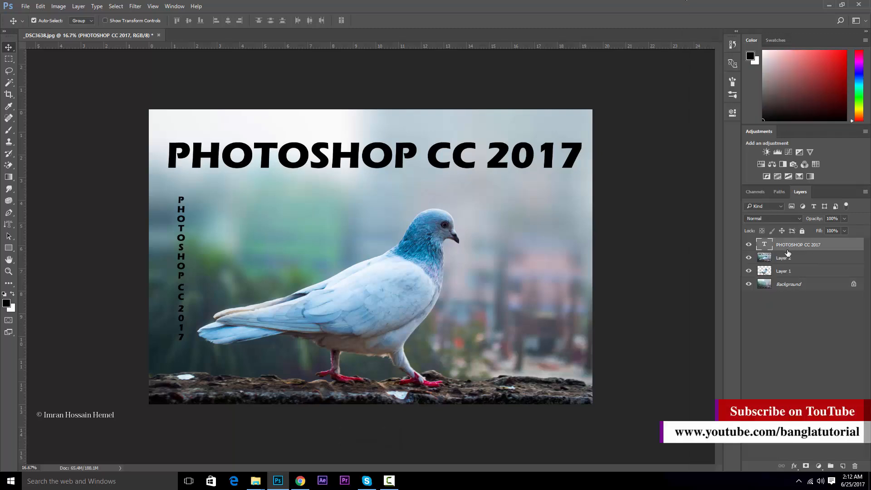
# - Duplicate the title text layer and place the original between Layer 1 and the Background
pyautogui.hotkey('ctrl', 'j')
pyautogui.moveTo(781, 261); pyautogui.dragTo(780, 291)
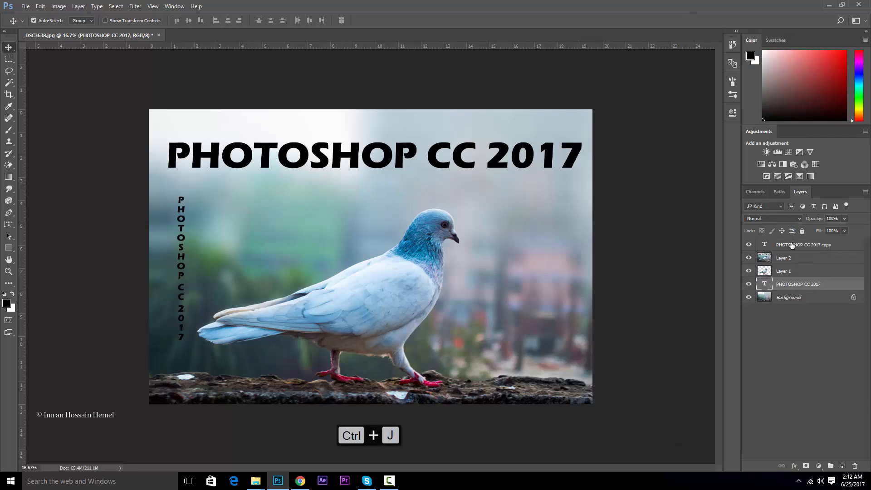
# - Rasterize the PHOTOSHOP CC 2017 copy text layer
pyautogui.click(799, 250)
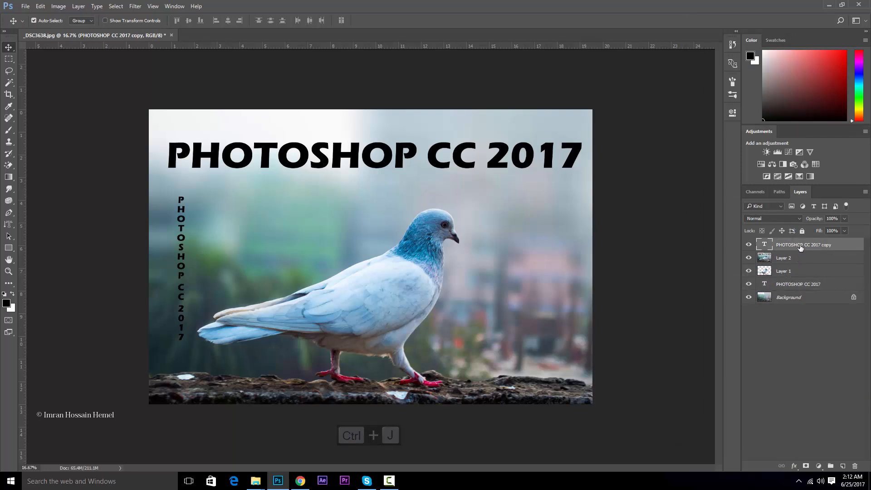
pyautogui.rightClick(799, 246)
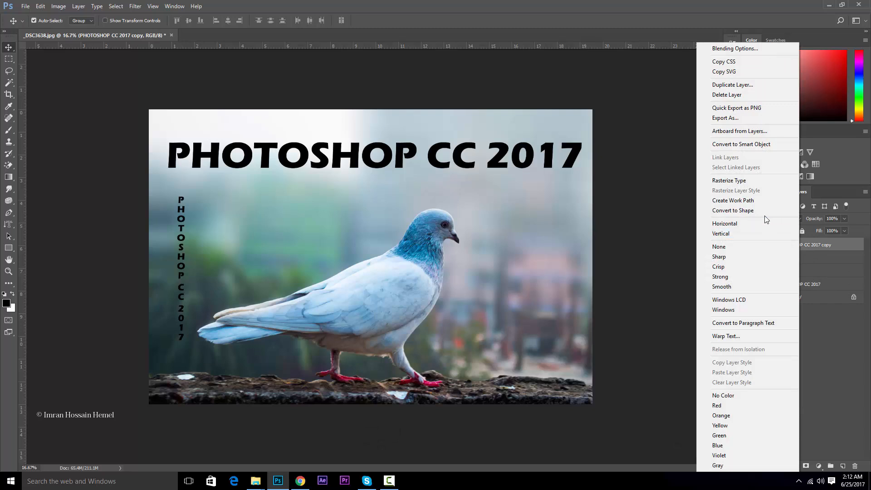
pyautogui.click(740, 180)
# - Try clipping the rasterized title copy to Layer 2 and moving it down over the photo, and undo both changes
pyautogui.rightClick(796, 248)
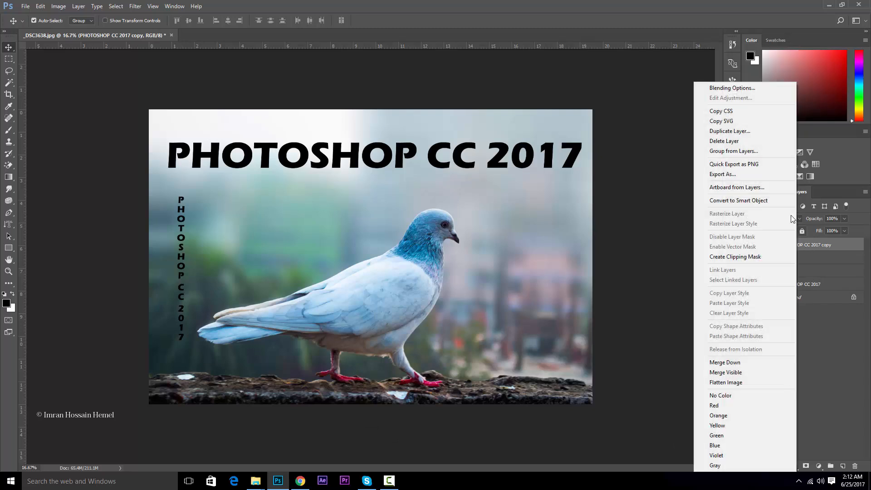
pyautogui.click(752, 257)
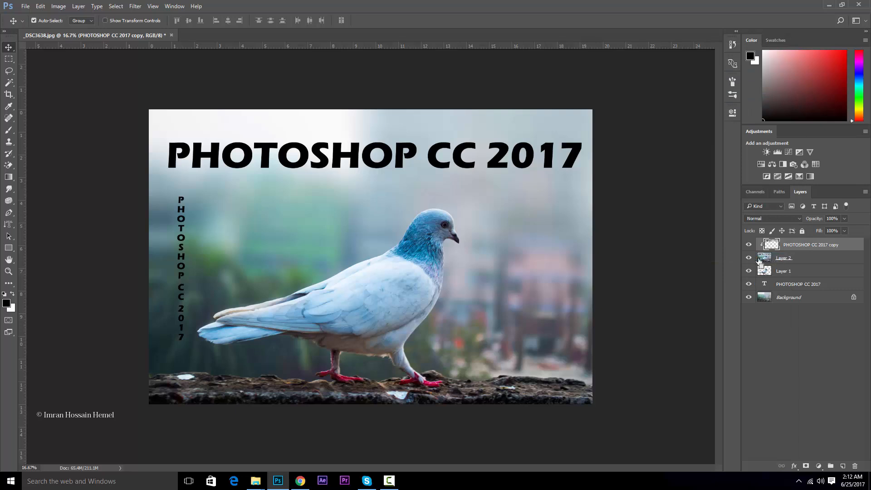
pyautogui.hotkey('ctrl', 't')
pyautogui.moveTo(488, 175); pyautogui.dragTo(528, 265)
pyautogui.press('Return')
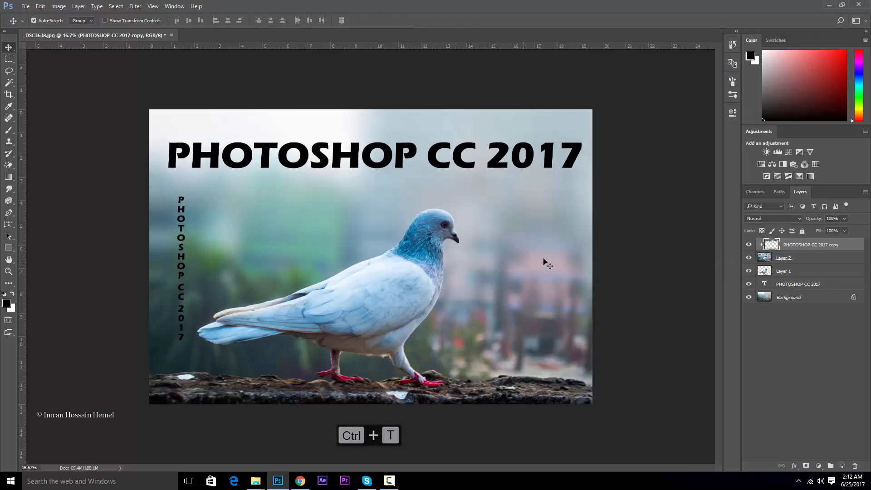
pyautogui.hotkey('ctrl', 'alt', 'z')
pyautogui.hotkey('ctrl', 'alt', 'z')
# - Reorder the layers so Layer 2 sits directly above the rasterized title copy
pyautogui.click(777, 259)
pyautogui.moveTo(776, 258); pyautogui.dragTo(776, 241)
pyautogui.click(778, 257)
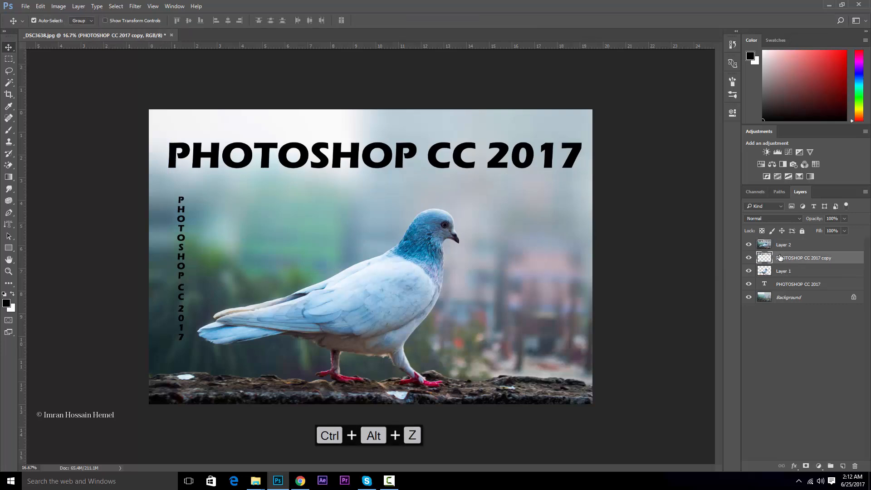
pyautogui.click(777, 247)
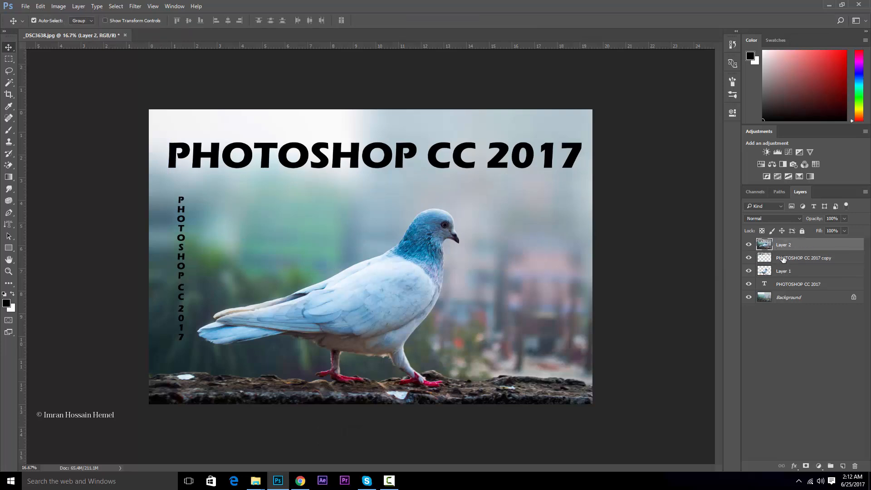
pyautogui.click(764, 257)
pyautogui.click(785, 246)
pyautogui.click(765, 258)
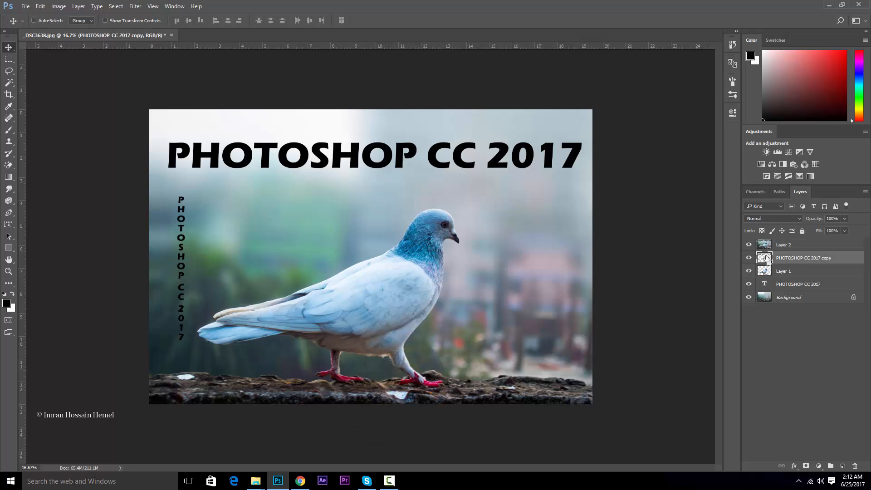
pyautogui.hotkey('ctrl', 'd')
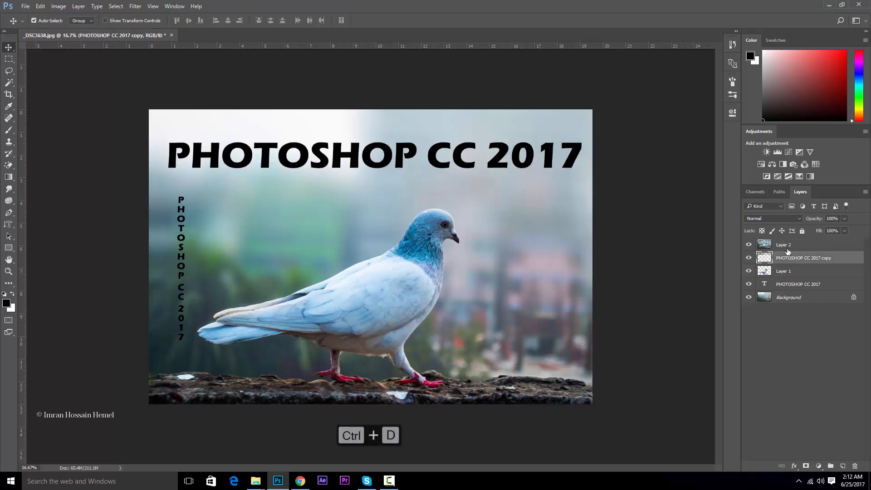
# - Clip Layer 2 to the rasterized title copy with a clipping mask and hide the Background layer
pyautogui.click(785, 247)
pyautogui.rightClick(791, 247)
pyautogui.click(737, 257)
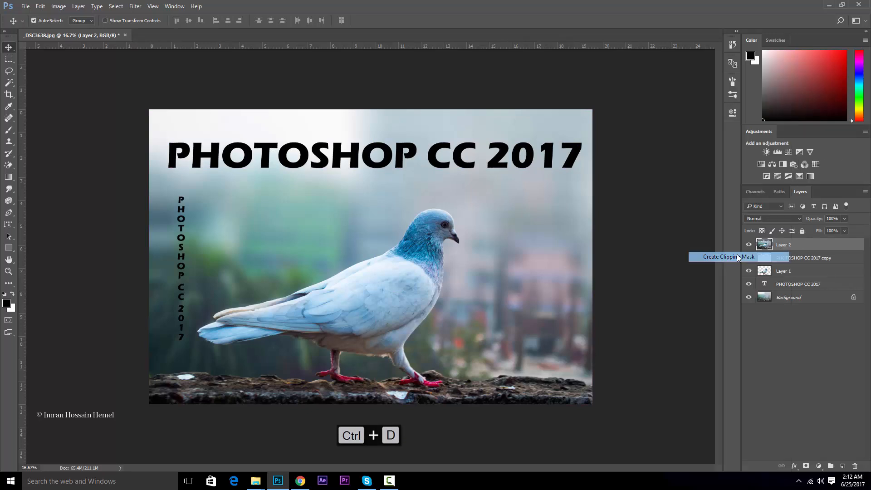
pyautogui.click(792, 257)
pyautogui.click(748, 297)
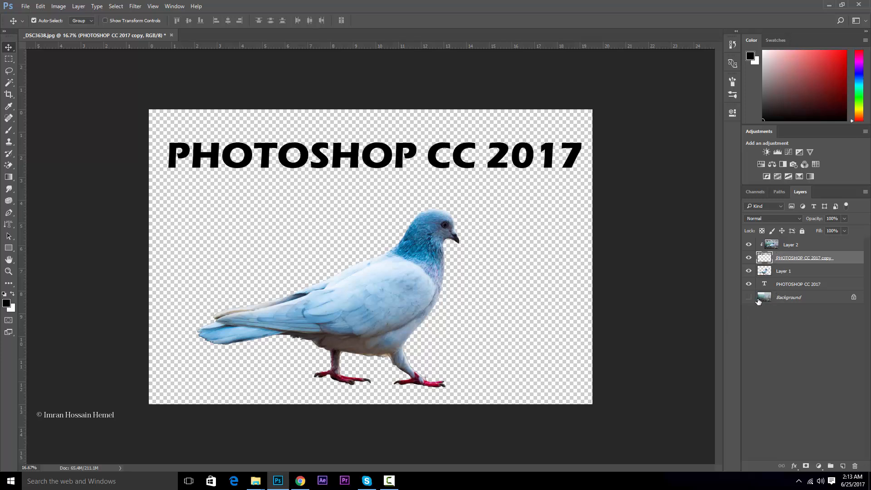
# - Try moving the clipped title copy slightly down and to the left of the black title with Free Transform
pyautogui.hotkey('ctrl', 't')
pyautogui.moveTo(439, 165); pyautogui.dragTo(420, 185)
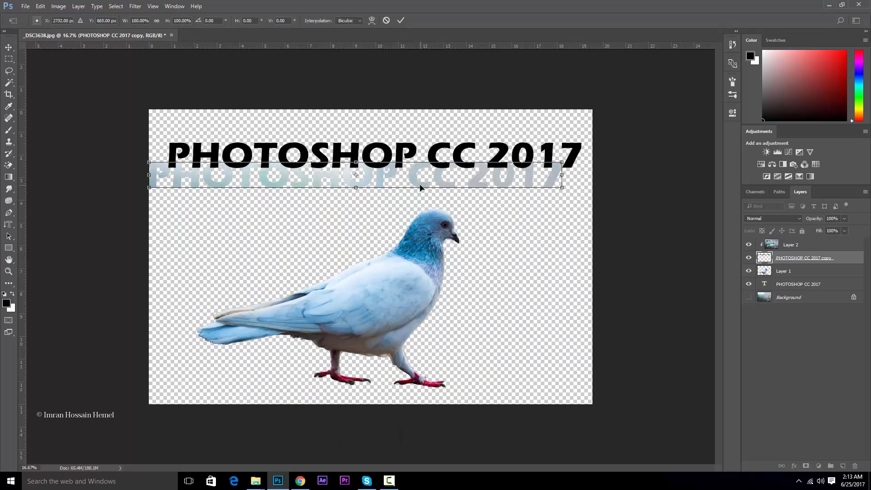
pyautogui.press('Escape')
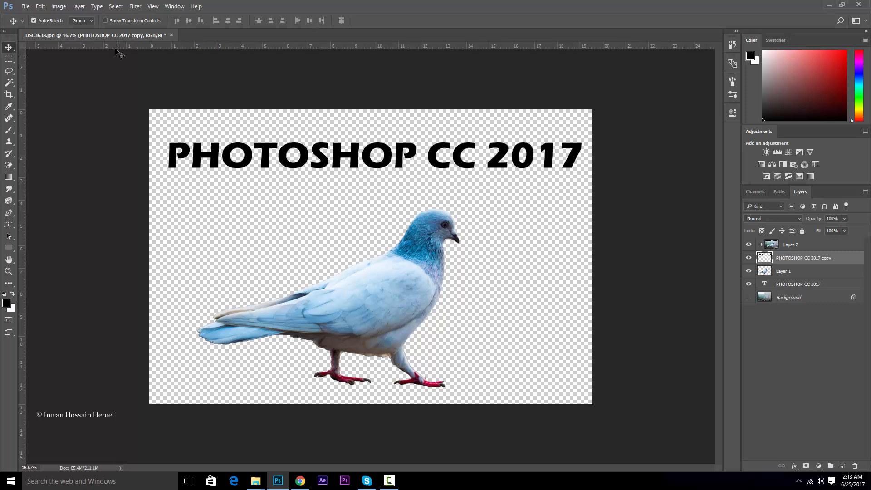
# - Switch to File Explorer's Nature folder and open the landscape photo _DSC6598.jpg in Photoshop
pyautogui.moveTo(256, 481)
pyautogui.click(326, 451)
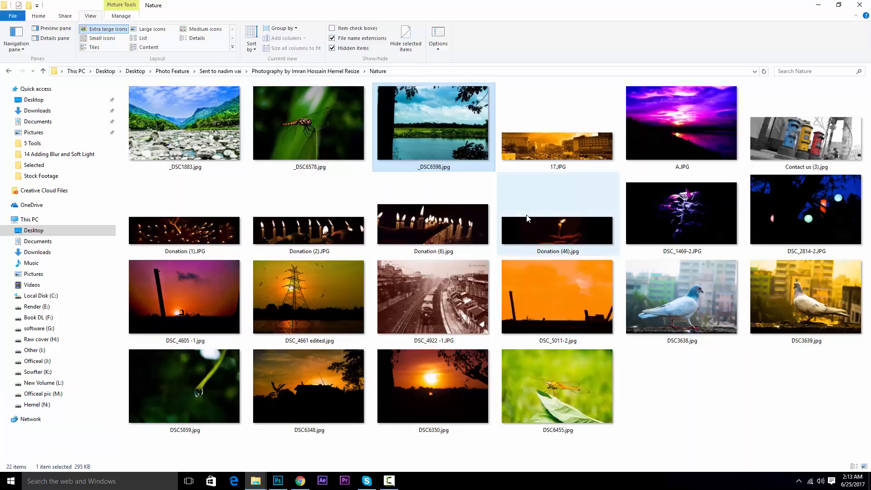
pyautogui.moveTo(680, 122); pyautogui.dragTo(282, 485)
pyautogui.moveTo(256, 482)
pyautogui.click(323, 453)
pyautogui.moveTo(433, 123); pyautogui.dragTo(284, 481)
pyautogui.moveTo(363, 226); pyautogui.dragTo(363, 225)
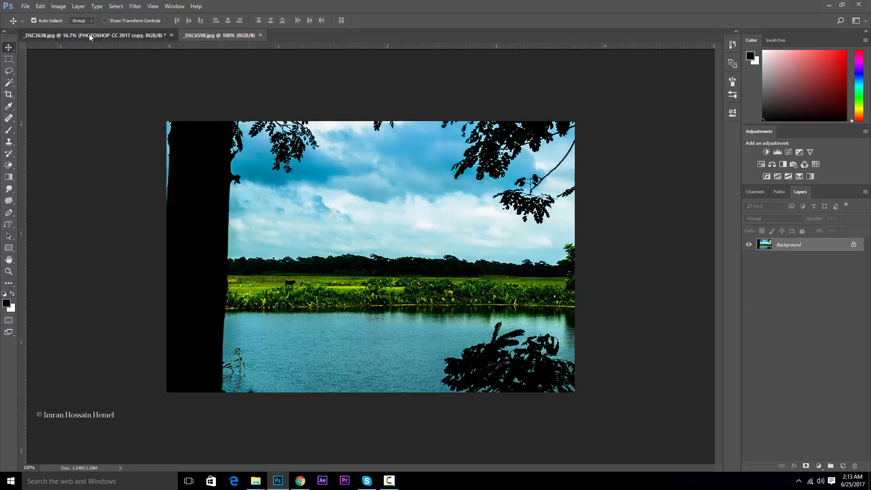
# - Return to _DSC3638.jpg and copy its Layer 2 into the _DSC6598.jpg document
pyautogui.click(91, 35)
pyautogui.click(338, 161)
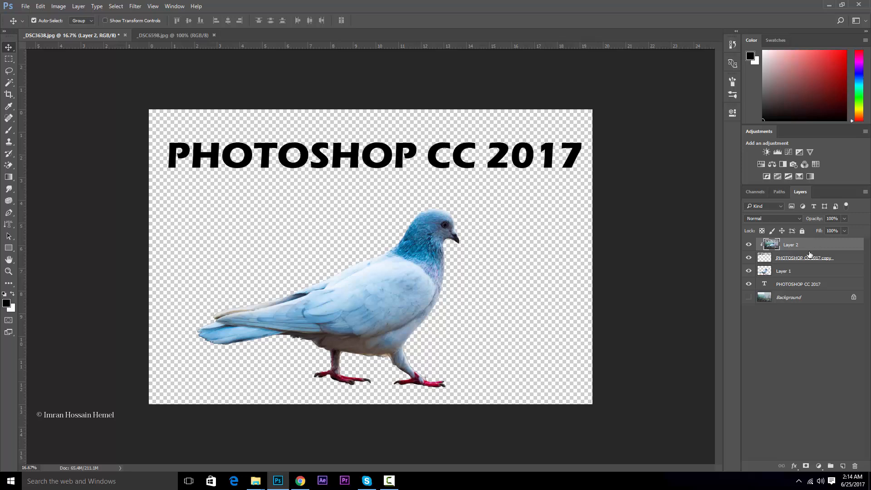
pyautogui.click(791, 258)
pyautogui.moveTo(341, 160); pyautogui.dragTo(417, 263)
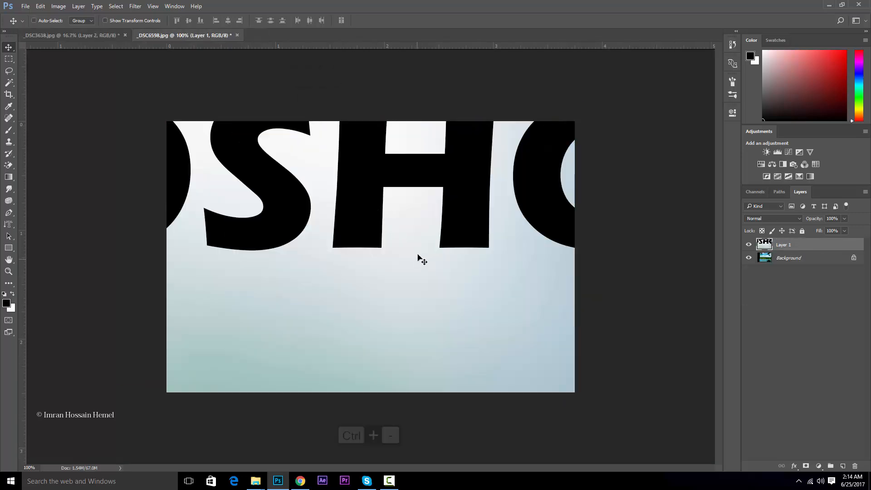
# - Shrink and reposition the copied pigeon layer over the landscape photo, and delete it from _DSC6598.jpg
pyautogui.hotkey('ctrl', '-')
pyautogui.hotkey('ctrl', '-')
pyautogui.hotkey('ctrl', '-')
pyautogui.hotkey('ctrl', 't')
pyautogui.hotkey('ctrl', '-')
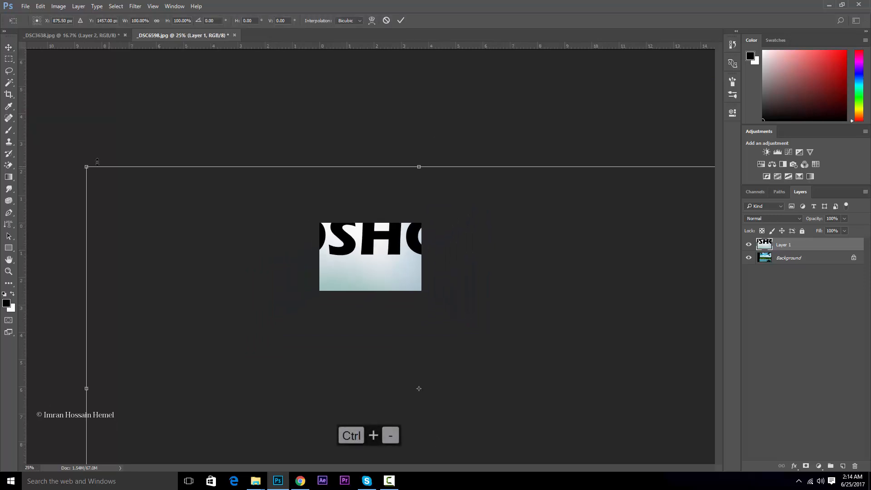
pyautogui.moveTo(86, 164); pyautogui.dragTo(357, 290)
pyautogui.moveTo(385, 366); pyautogui.dragTo(343, 271)
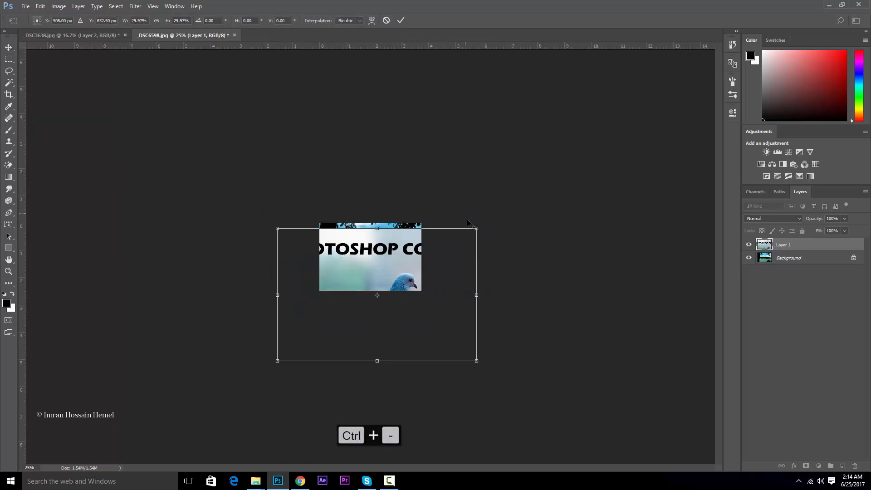
pyautogui.moveTo(474, 227); pyautogui.dragTo(371, 204)
pyautogui.press('Return')
pyautogui.press('Delete')
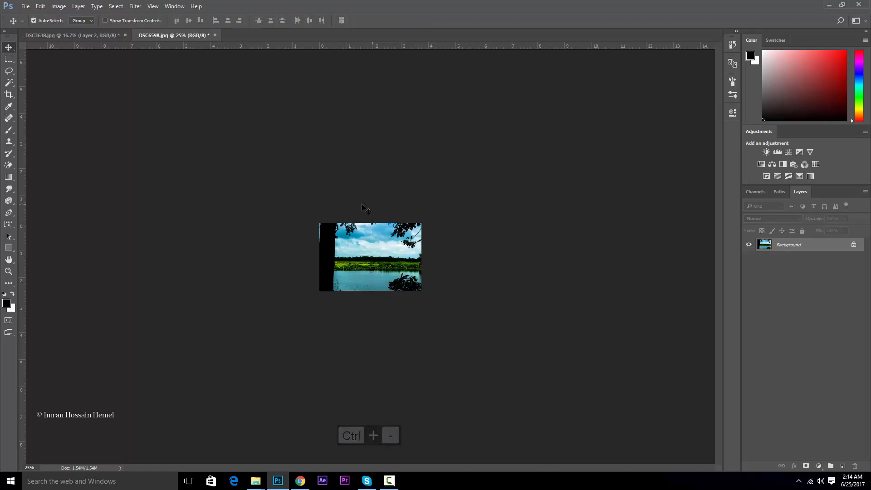
# - Return to _DSC3638.jpg and release the clipping mask on Layer 2
pyautogui.click(54, 37)
pyautogui.click(784, 274)
pyautogui.click(780, 259)
pyautogui.click(793, 247)
pyautogui.rightClick(789, 249)
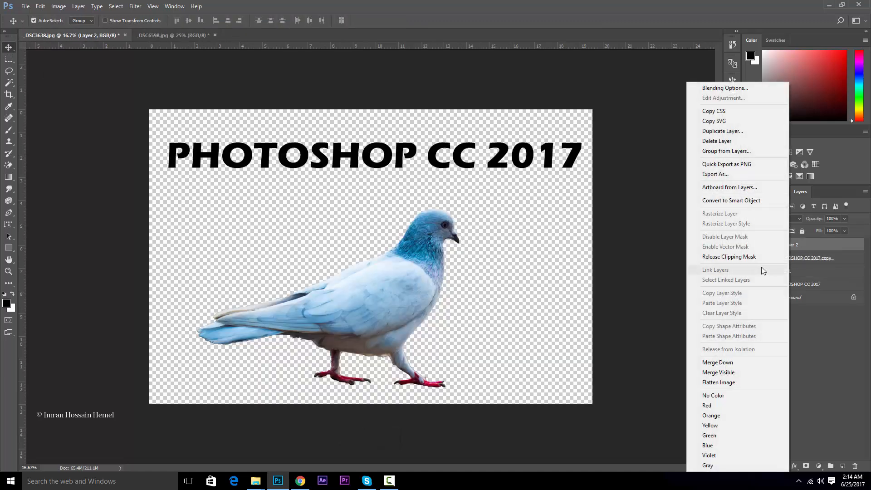
pyautogui.click(728, 256)
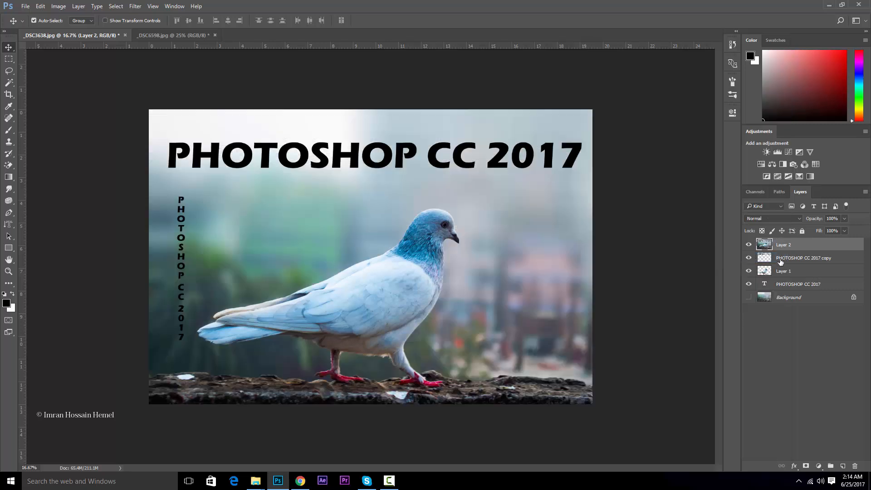
# - Copy the PHOTOSHOP CC 2017 copy layer from _DSC3638.jpg into the _DSC6598.jpg document
pyautogui.click(772, 260)
pyautogui.moveTo(389, 158); pyautogui.dragTo(436, 170)
pyautogui.moveTo(785, 262); pyautogui.dragTo(393, 275)
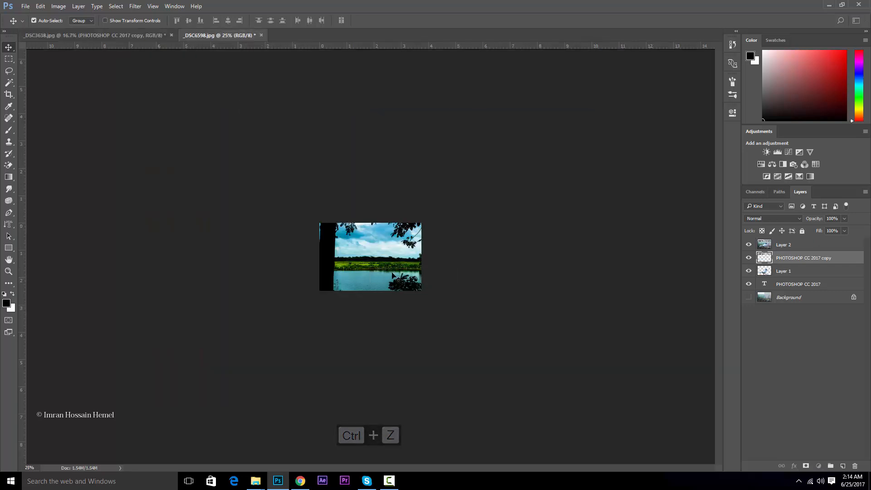
# - Shrink and reposition the copied PHOTOSHOP CC 2017 title over the landscape photo, and delete it from _DSC6598.jpg
pyautogui.hotkey('ctrl', '+')
pyautogui.hotkey('ctrl', 't')
pyautogui.moveTo(519, 268); pyautogui.dragTo(302, 213)
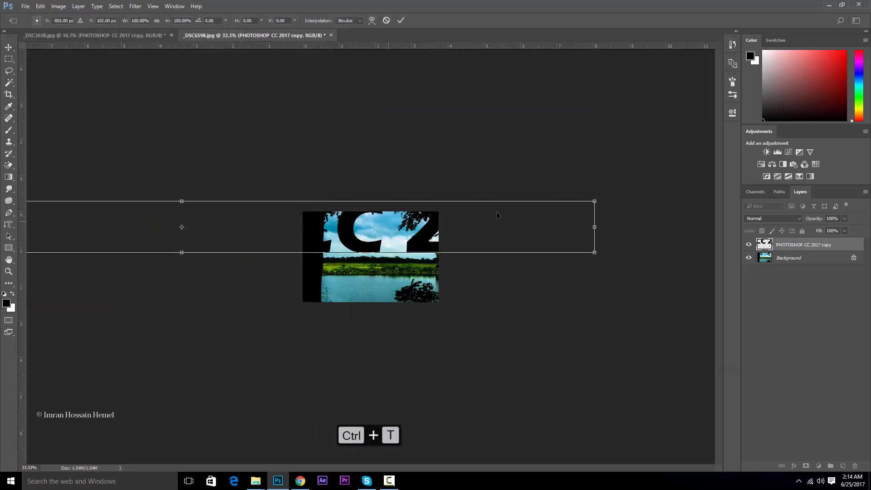
pyautogui.moveTo(596, 199); pyautogui.dragTo(453, 253)
pyautogui.press('Return')
pyautogui.hotkey('ctrl', '+')
pyautogui.hotkey('ctrl', '+')
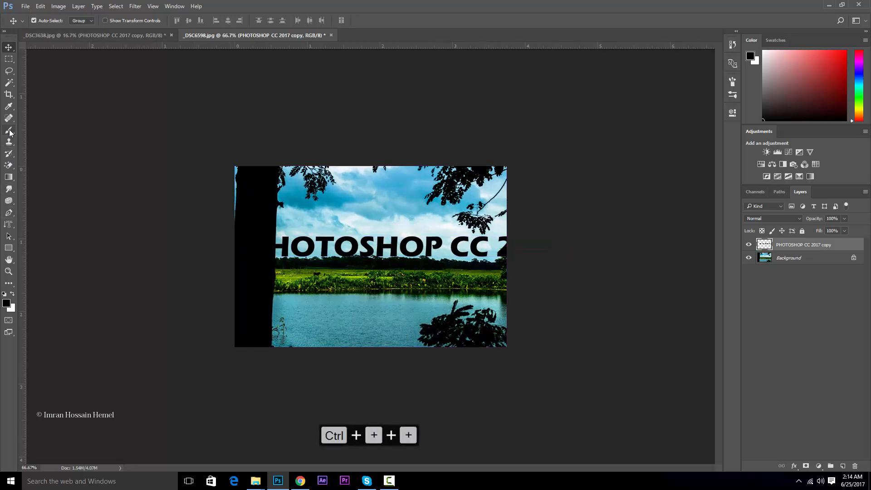
pyautogui.click(8, 224)
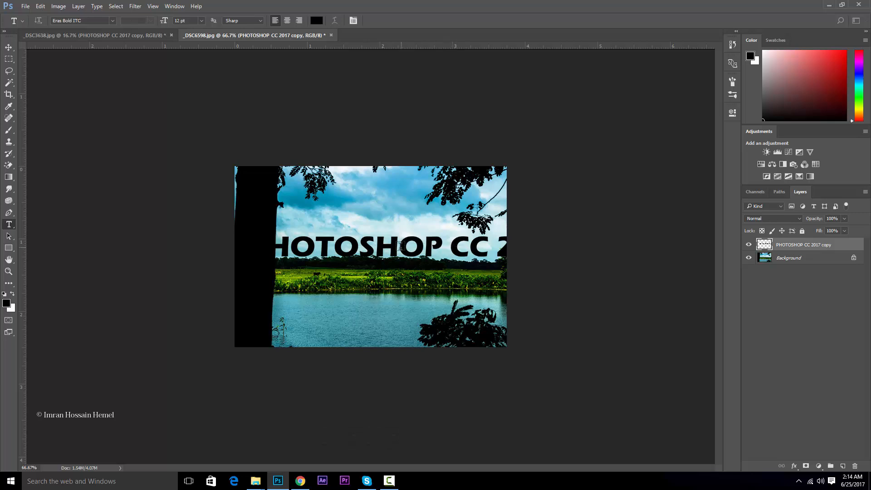
pyautogui.press('Delete')
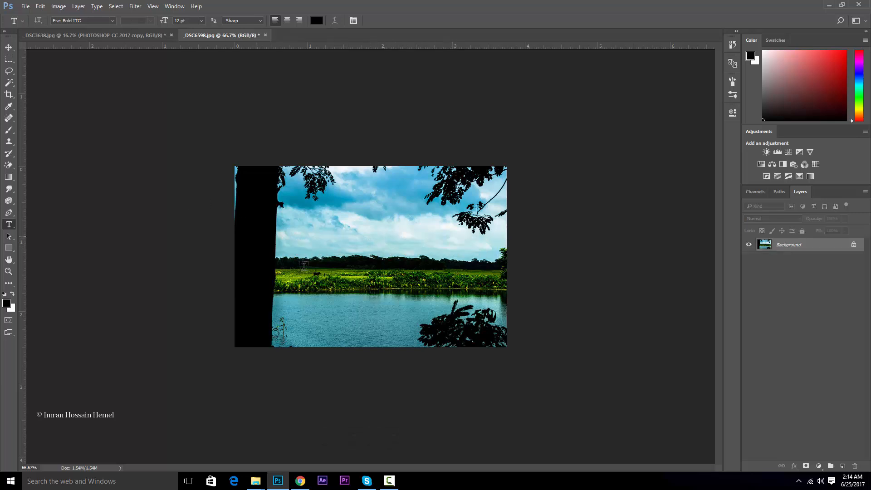
# - Add the text PHOTOSHOP in white (ffffff) beside the tree trunk at the height of the distant treeline
pyautogui.click(275, 264)
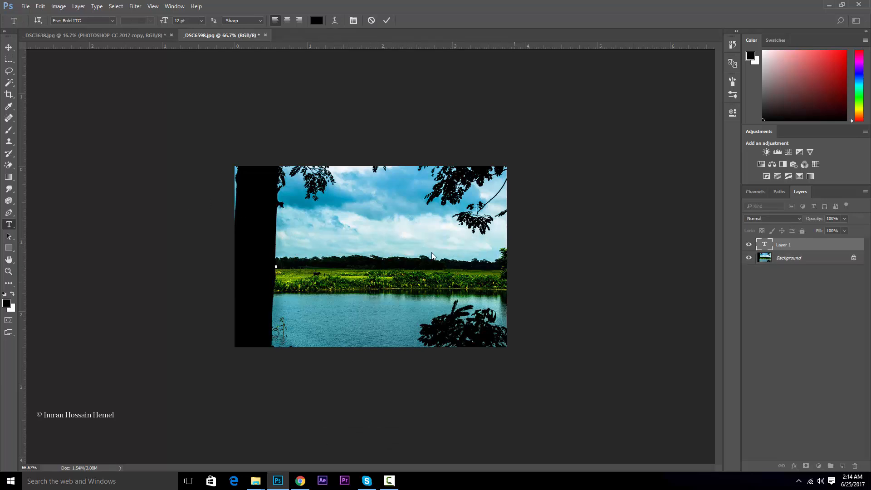
pyautogui.click(318, 21)
pyautogui.write('ffffff')
pyautogui.press('Return')
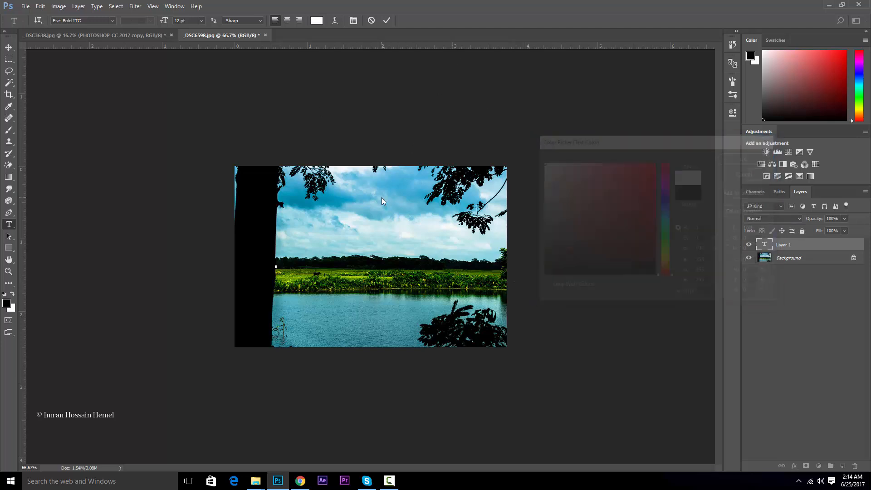
pyautogui.write('PHOTOSHOIP')
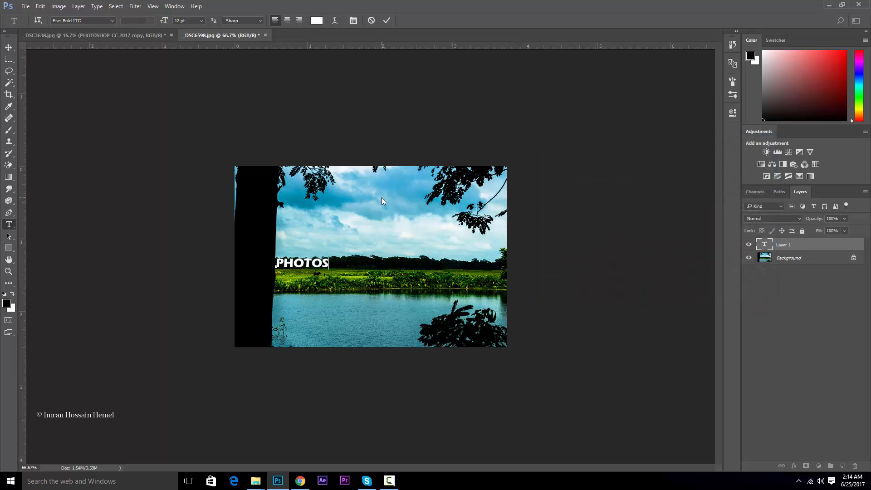
pyautogui.press('BackSpace')
pyautogui.press('BackSpace')
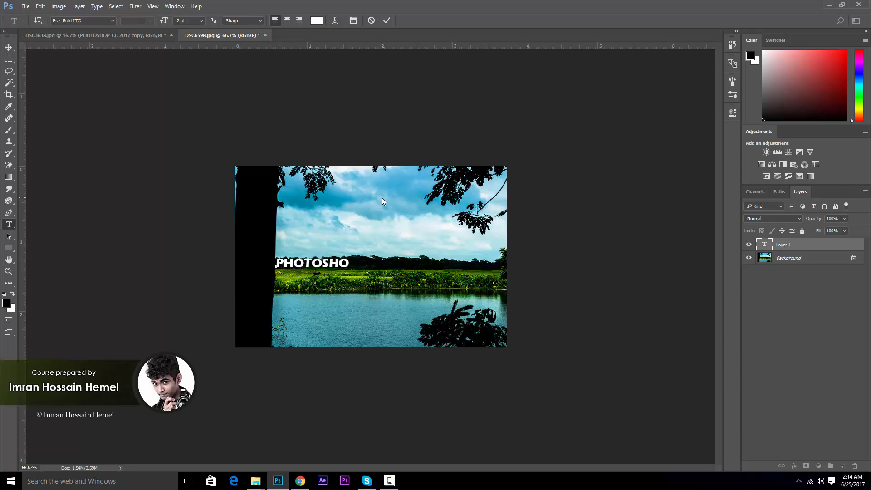
pyautogui.write('P')
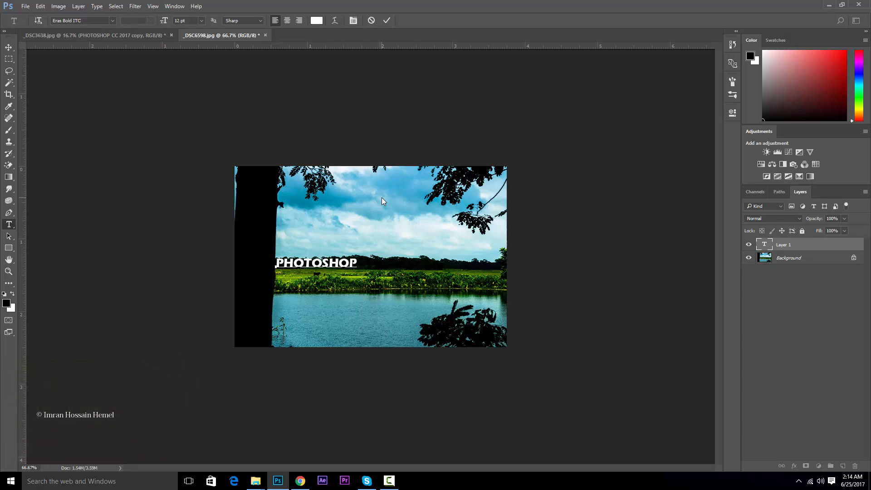
# - Enlarge the PHOTOSHOP text with Free Transform and place it over the green bank between the trunk and the photo's right edge
pyautogui.click(8, 47)
pyautogui.hotkey('ctrl', 't')
pyautogui.moveTo(357, 269); pyautogui.dragTo(459, 269)
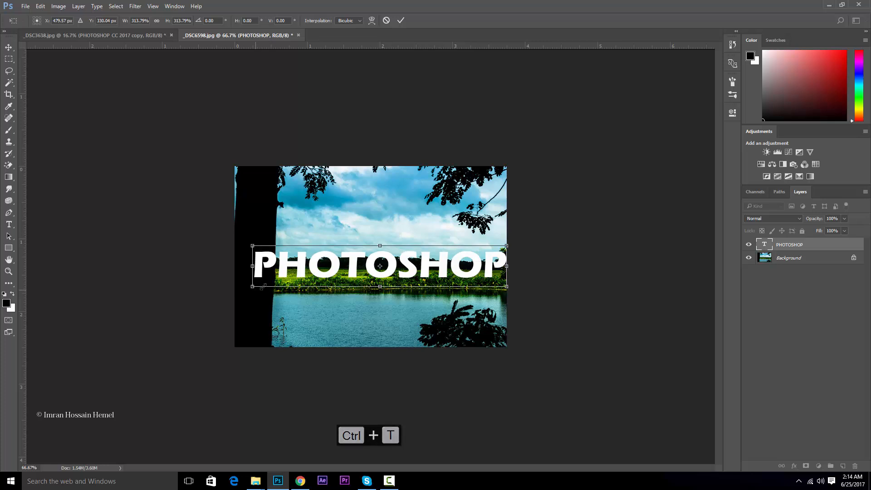
pyautogui.moveTo(253, 287); pyautogui.dragTo(270, 283)
pyautogui.moveTo(339, 270); pyautogui.dragTo(345, 287)
pyautogui.press('Return')
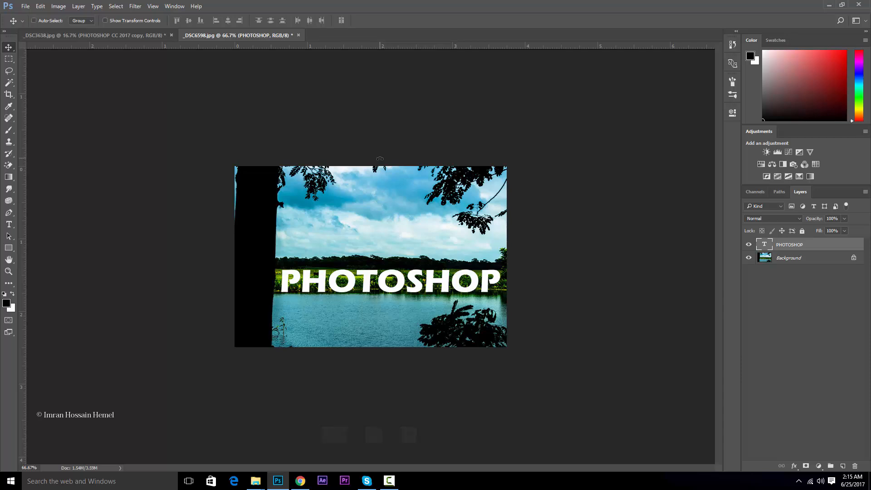
# - Clip a duplicate of the Background layer to the PHOTOSHOP text layer and hide the original Background
pyautogui.hotkey('ctrl', '+')
pyautogui.click(786, 258)
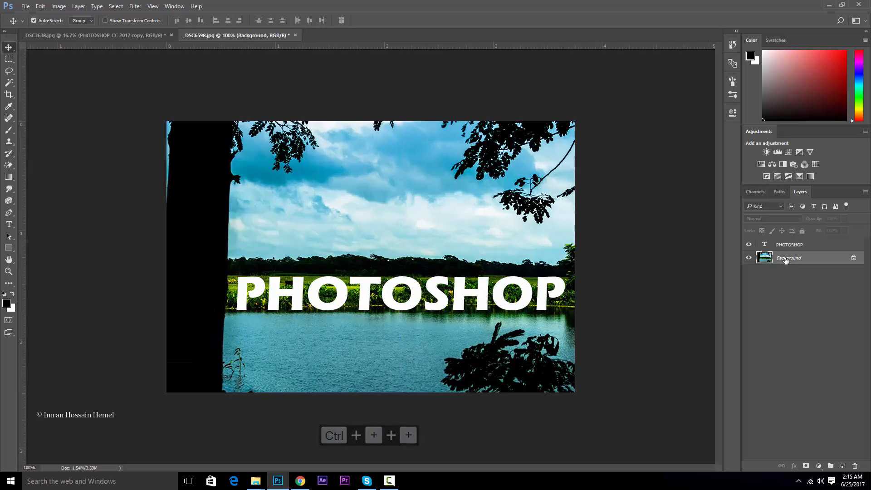
pyautogui.hotkey('ctrl', 'j')
pyautogui.moveTo(786, 259); pyautogui.dragTo(792, 244)
pyautogui.rightClick(791, 249)
pyautogui.click(757, 255)
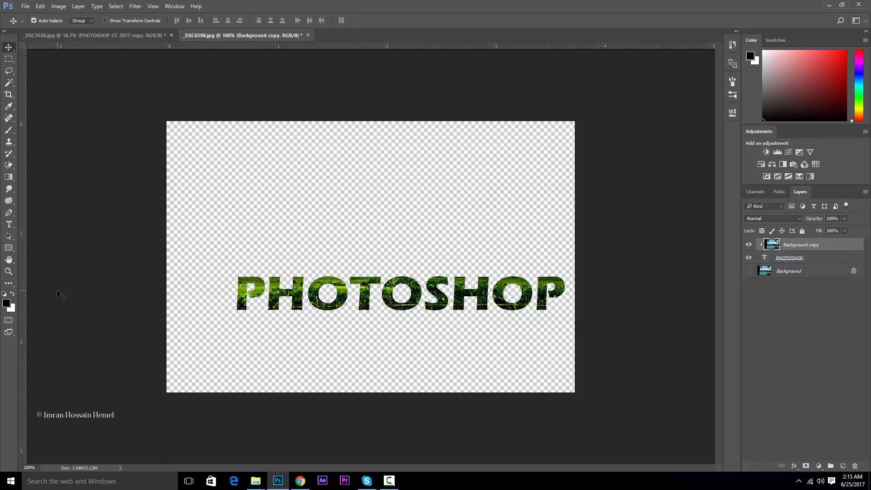
pyautogui.click(784, 262)
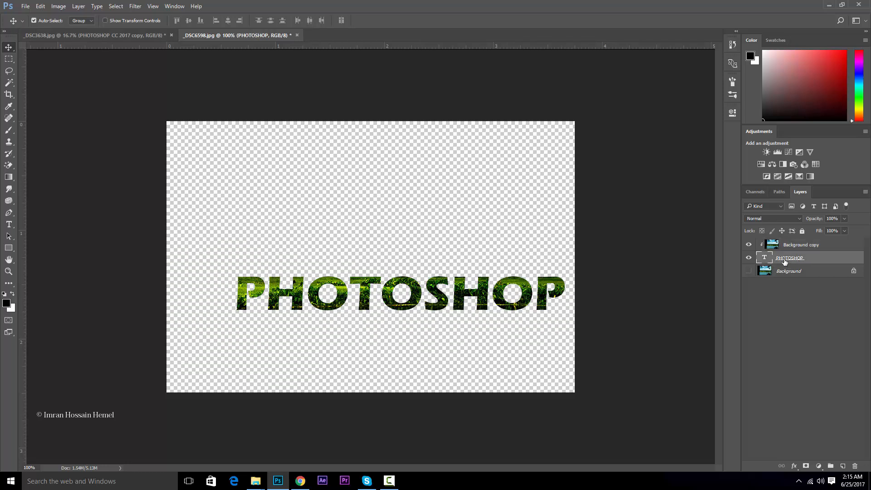
pyautogui.click(794, 249)
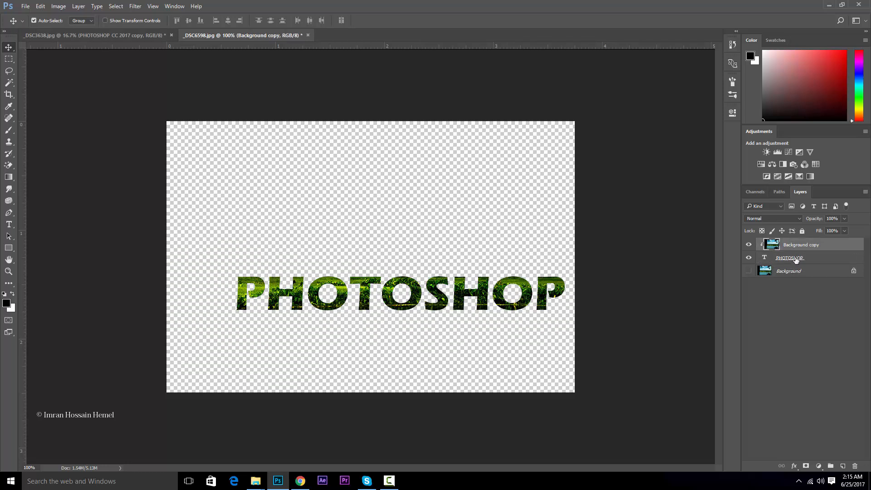
pyautogui.rightClick(793, 256)
pyautogui.click(829, 290)
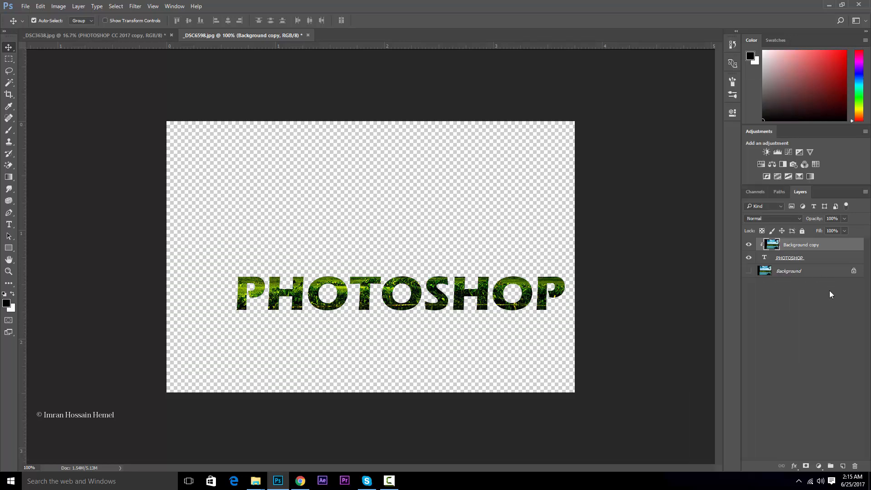
# - Turn on CMYK proof colors and shift the clipped landscape copy down so sky and dark treeline fill the letters
pyautogui.click(787, 261)
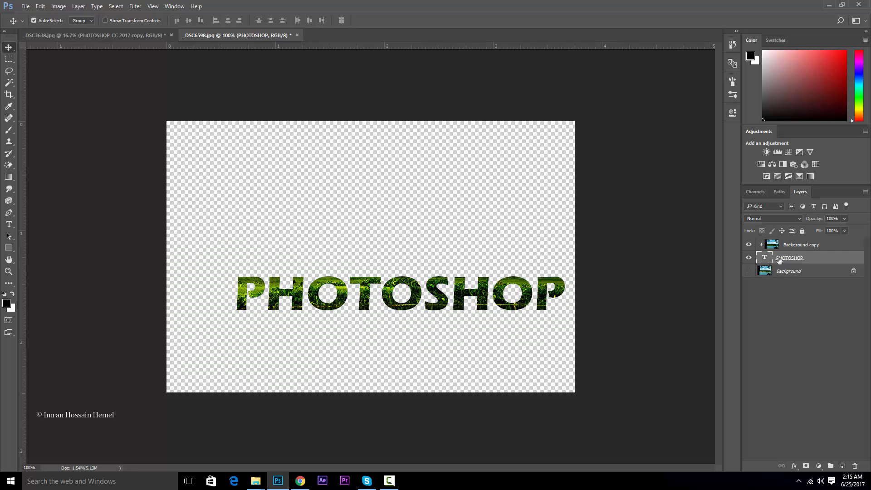
pyautogui.hotkey('ctrl', 'y')
pyautogui.moveTo(509, 288); pyautogui.dragTo(492, 322)
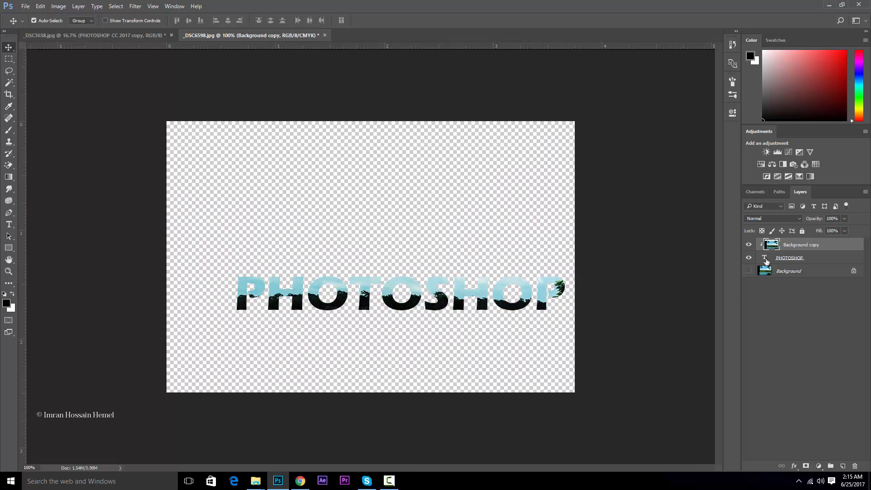
# - Move the Background copy and PHOTOSHOP text layers together slightly up and to the left with Free Transform
pyautogui.keyDown('ctrl'); pyautogui.click(777, 260); pyautogui.keyUp('ctrl')
pyautogui.hotkey('ctrl', 't')
pyautogui.moveTo(486, 300); pyautogui.dragTo(484, 277)
pyautogui.press('Return')
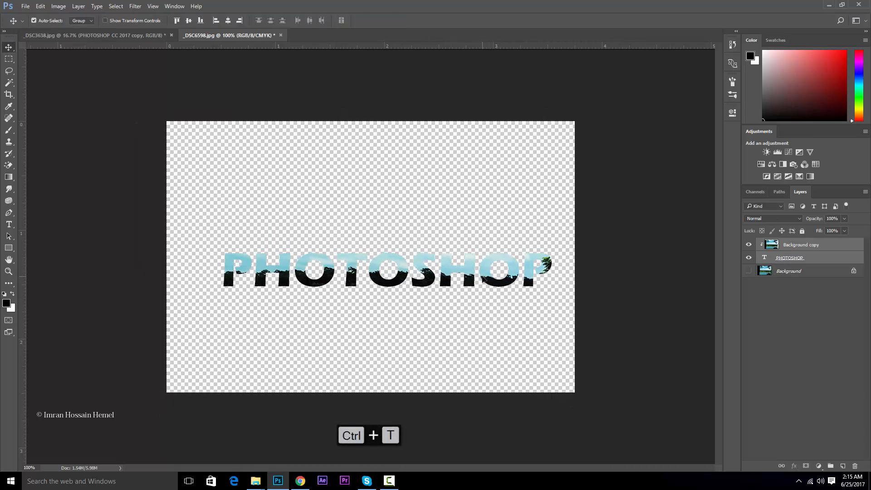